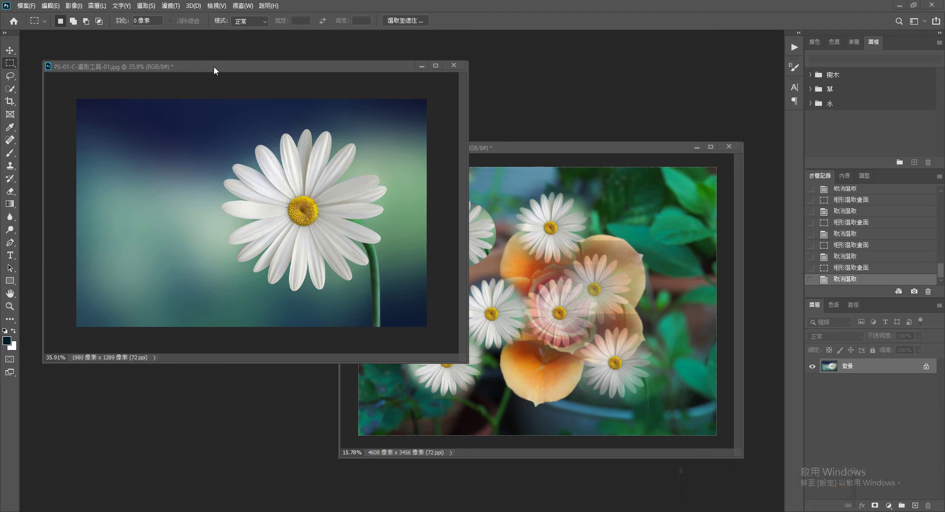
Step: Nudge the daisy window right and marquee a rectangle around the white daisy's head
mouse_move(213, 66)
mouse_down()
mouse_move(236, 67)
mouse_move(240, 55)
mouse_up()
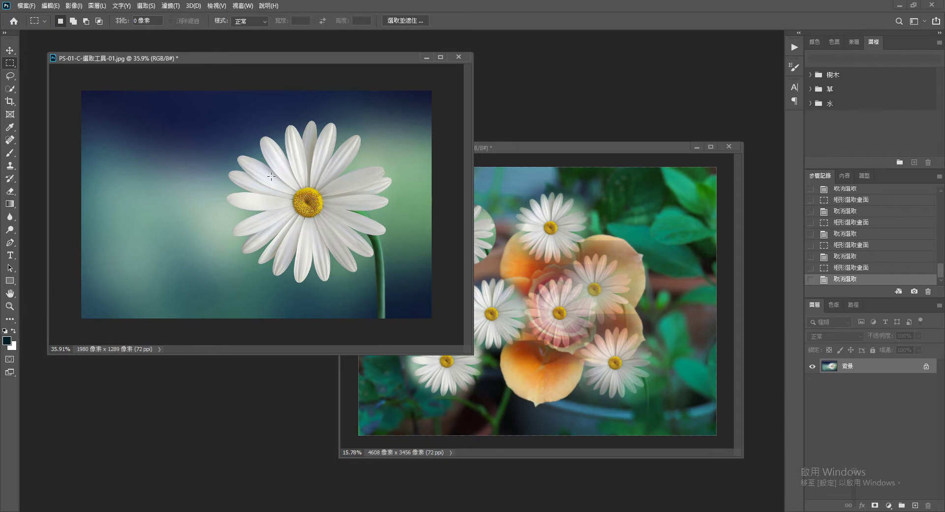
drag(230, 130, 375, 276)
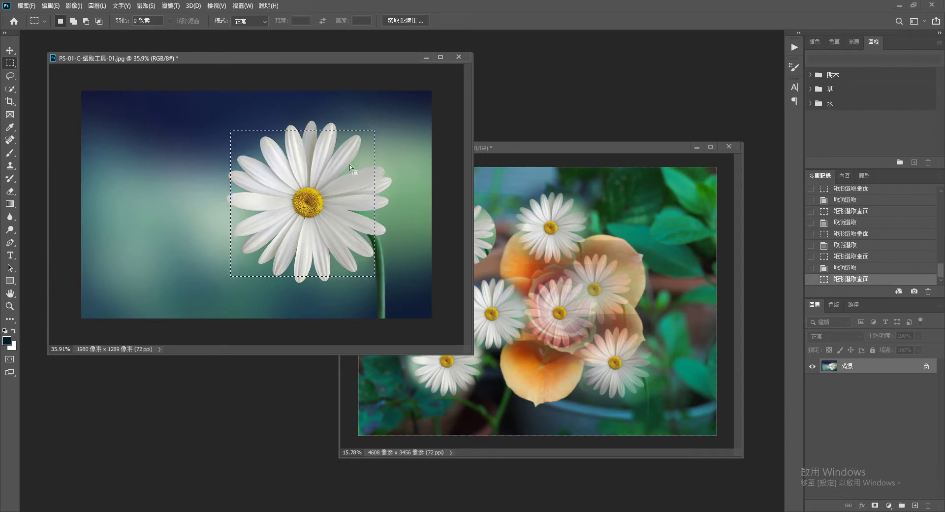
click(9, 51)
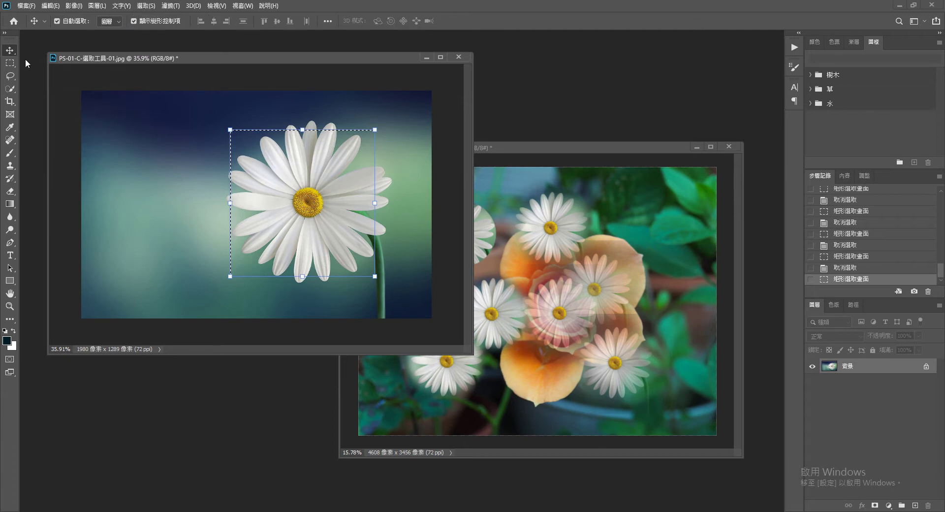
mouse_move(278, 174)
mouse_down()
mouse_move(255, 160)
mouse_move(180, 208)
mouse_move(202, 148)
mouse_move(168, 154)
mouse_up()
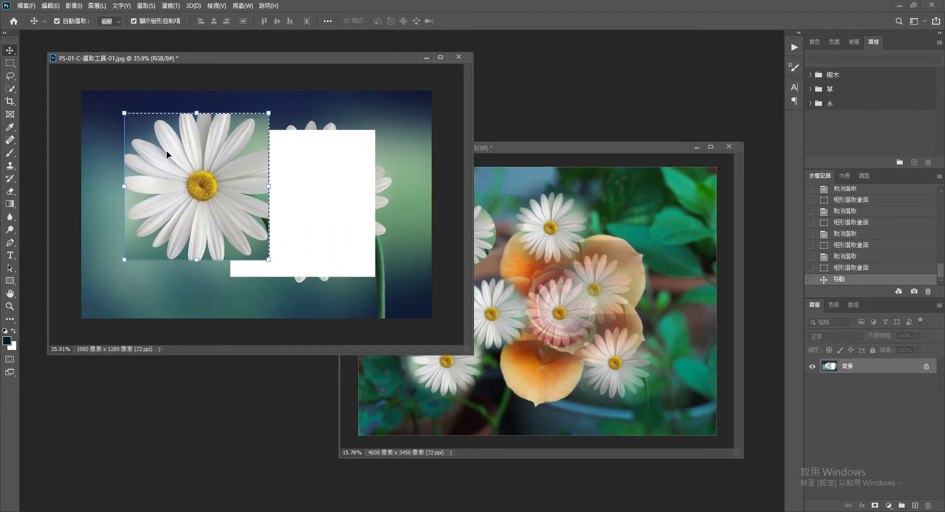
click(10, 63)
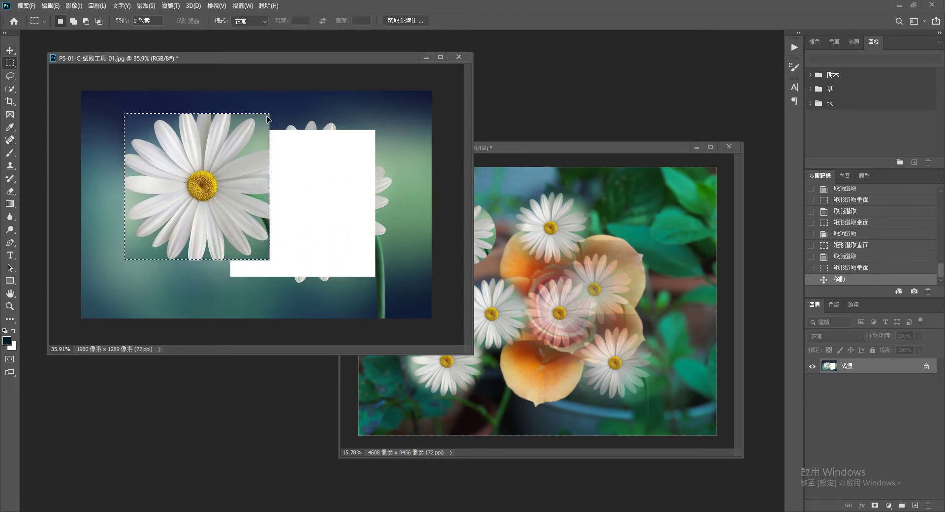
key(ctrl+z)
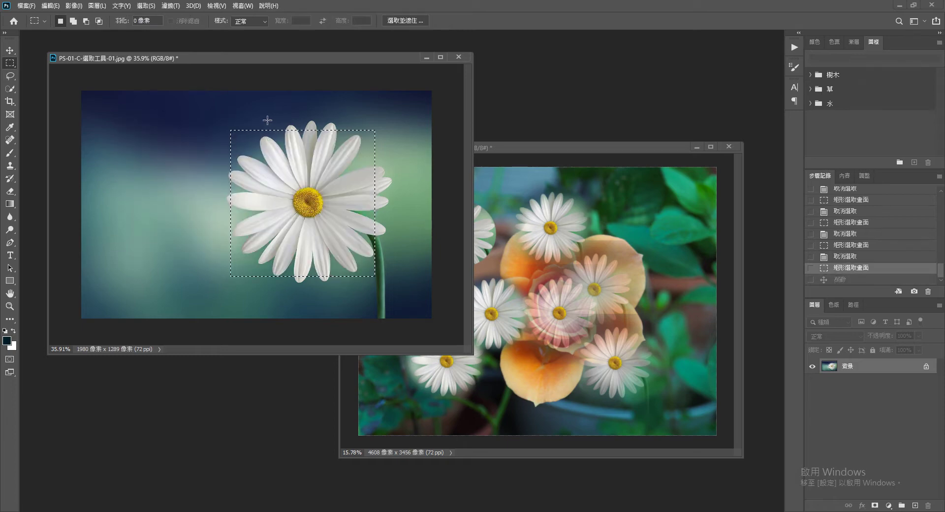
Step: Deselect the daisy, then try moving the locked background photo with the Move tool
click(216, 124)
click(6, 52)
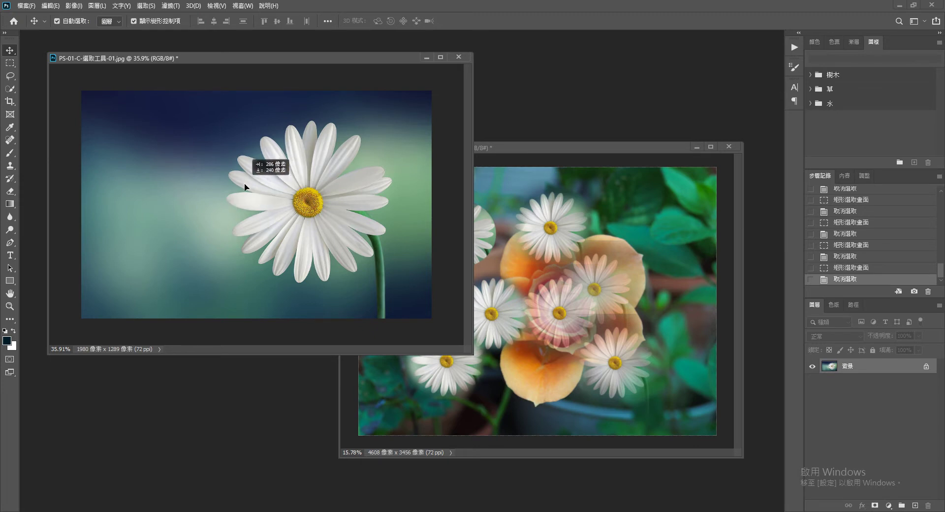
drag(246, 191, 249, 133)
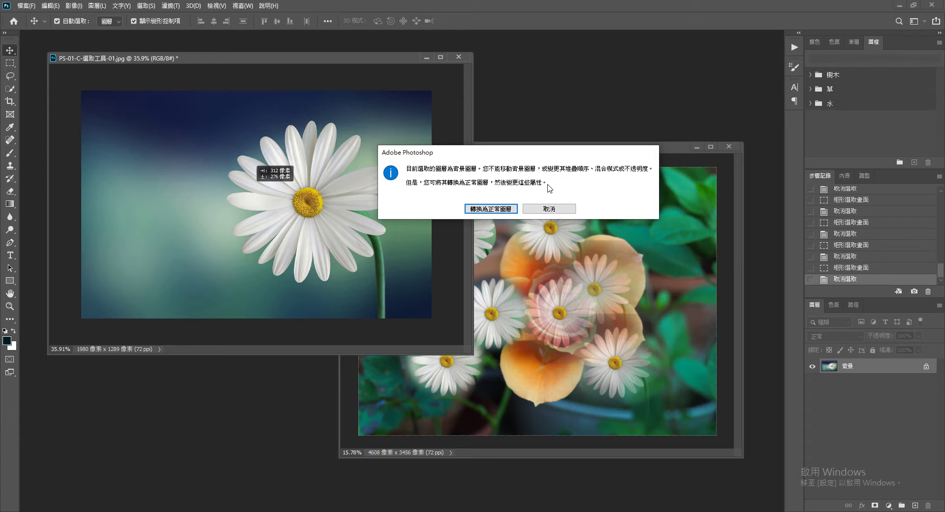
Step: Convert the background to Layer 0, snap it back to the canvas, and select the upper-left petals
click(504, 213)
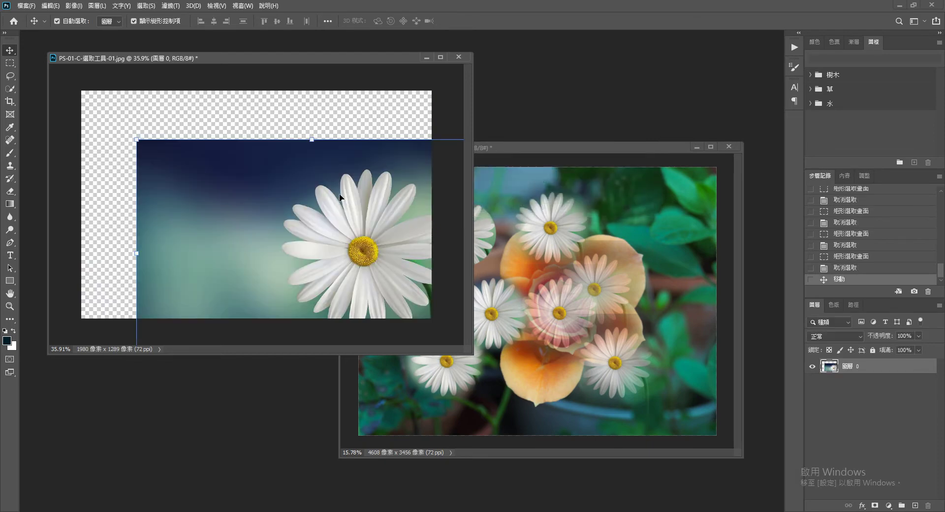
drag(340, 206, 305, 194)
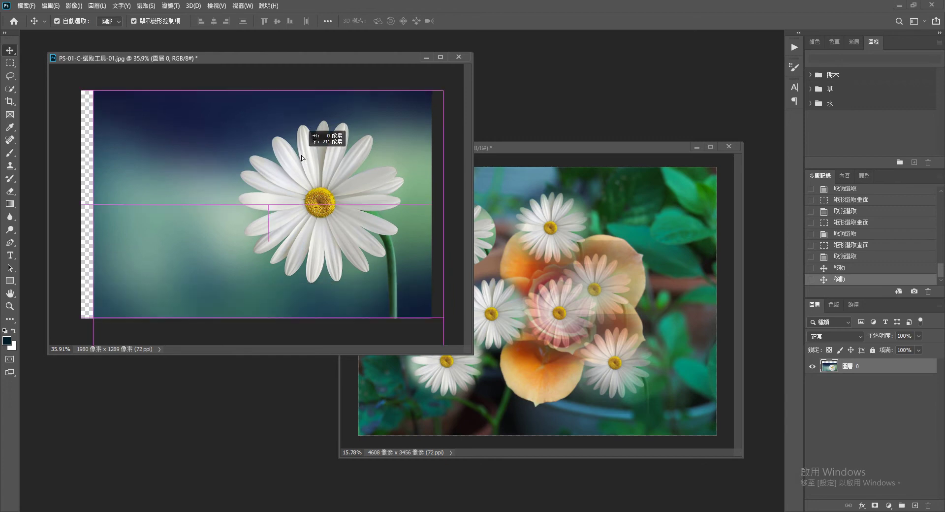
drag(304, 192, 292, 155)
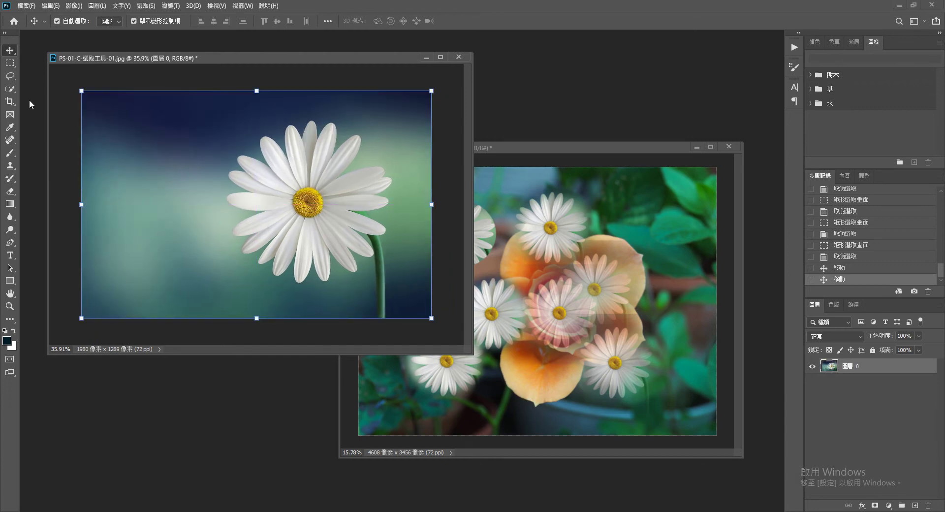
click(11, 64)
drag(203, 136, 274, 187)
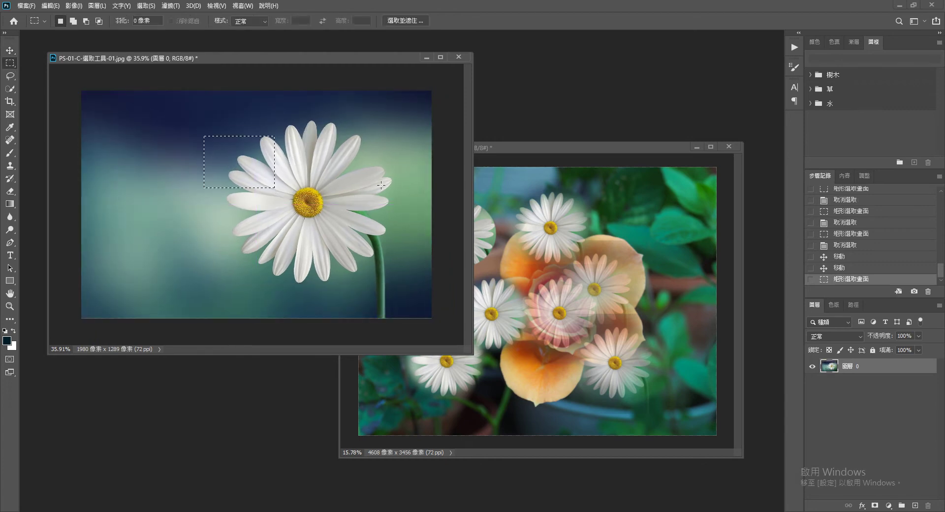
Step: Try moving the small petal patch left and down, undo it, and deselect
click(10, 49)
drag(229, 165, 199, 186)
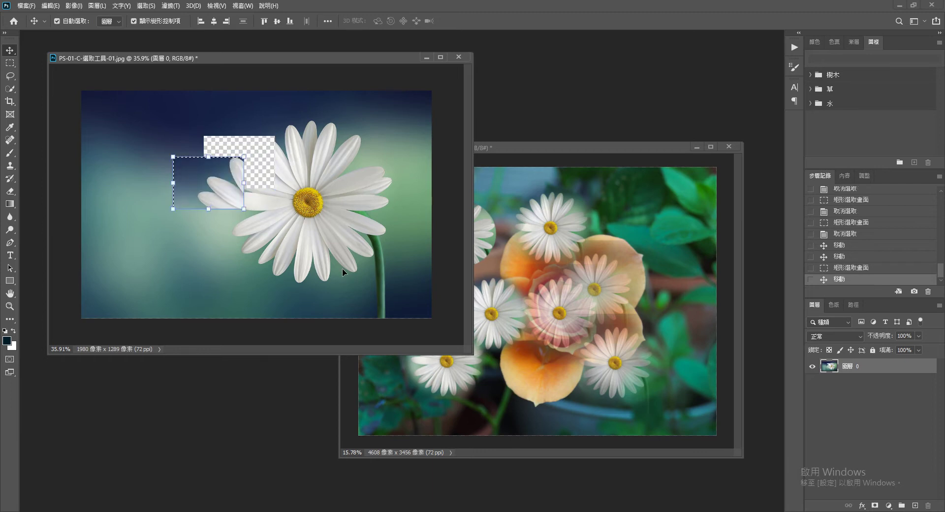
click(10, 63)
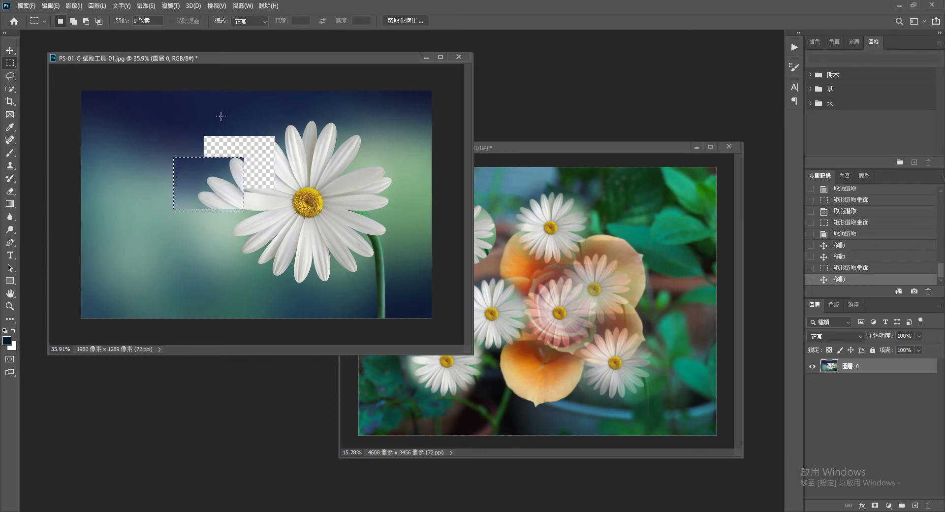
key(ctrl+z)
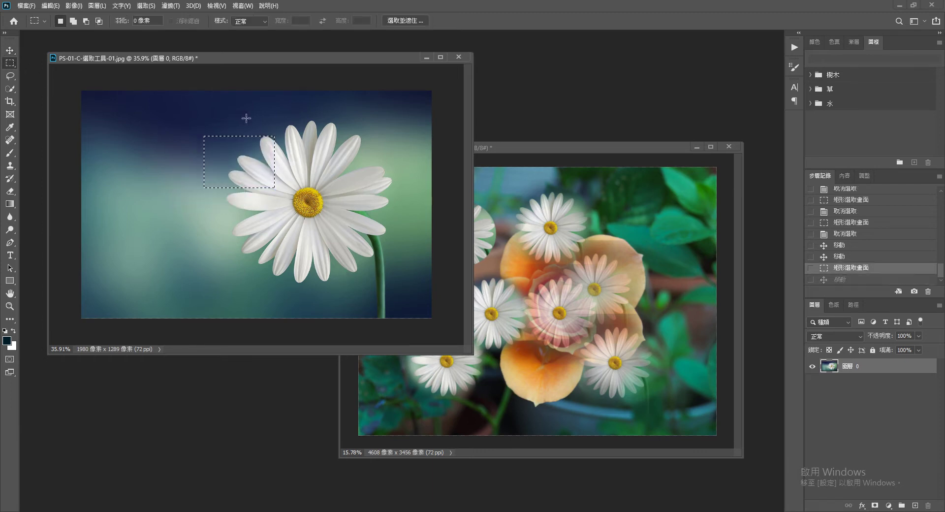
click(247, 118)
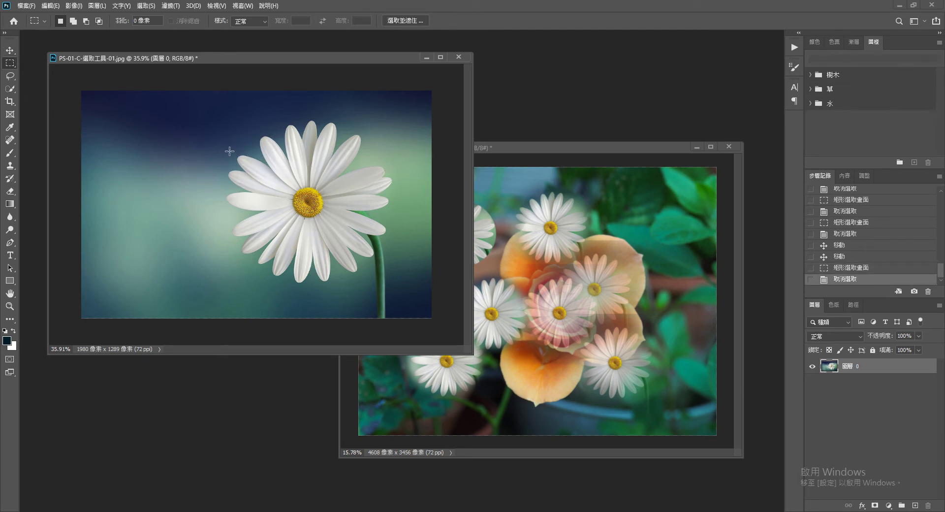
Step: Select a larger rectangle over the left petals, test moving it up-left, and undo
drag(230, 151, 296, 209)
click(10, 50)
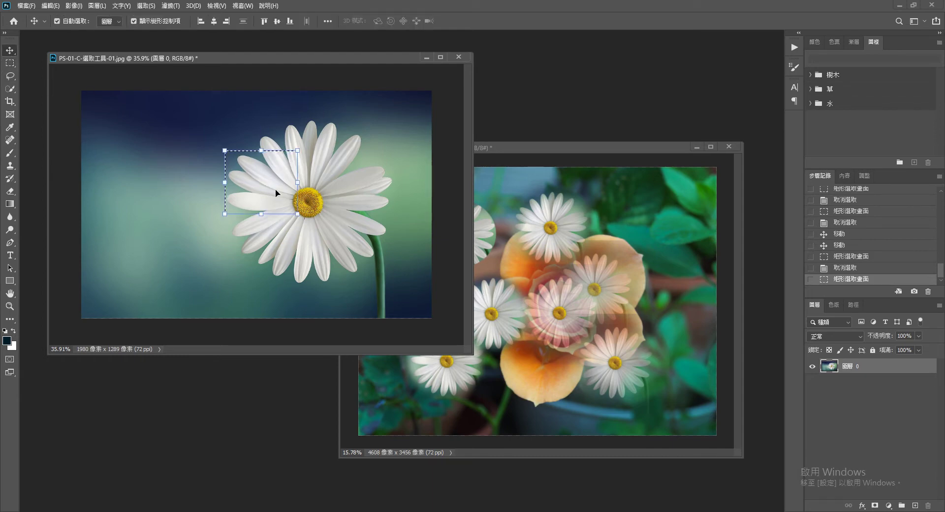
click(133, 21)
click(134, 22)
click(147, 22)
drag(272, 182, 167, 143)
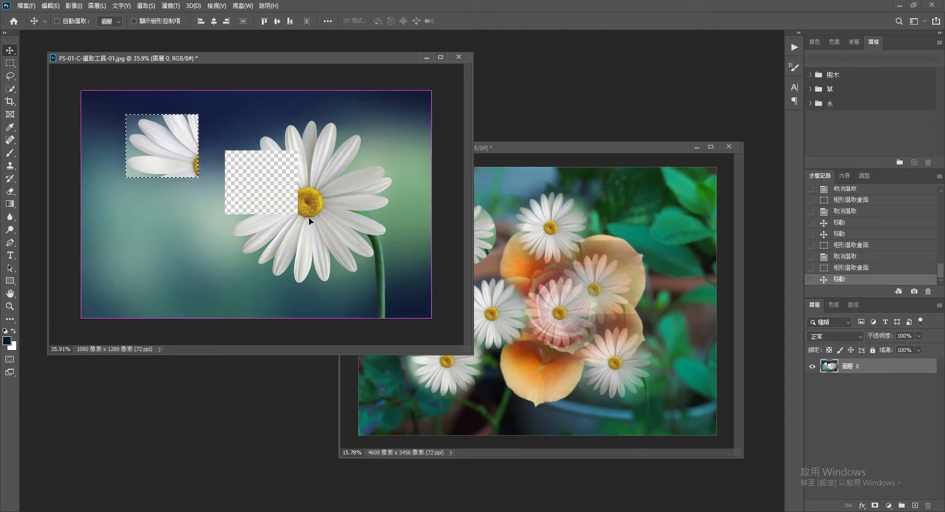
key(ctrl+z)
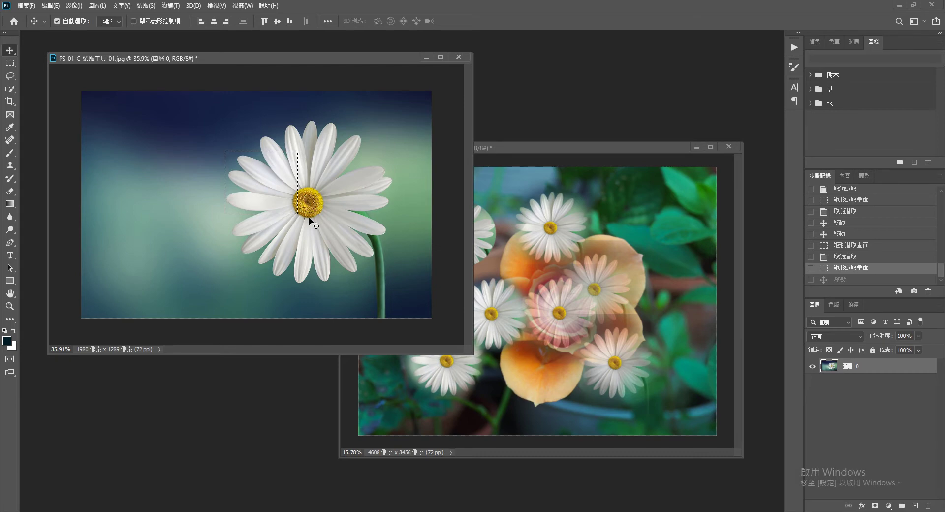
Step: Nudge the selected petals left and down with arrow keys, then undo the nudge
scroll(245, 173, up, 5)
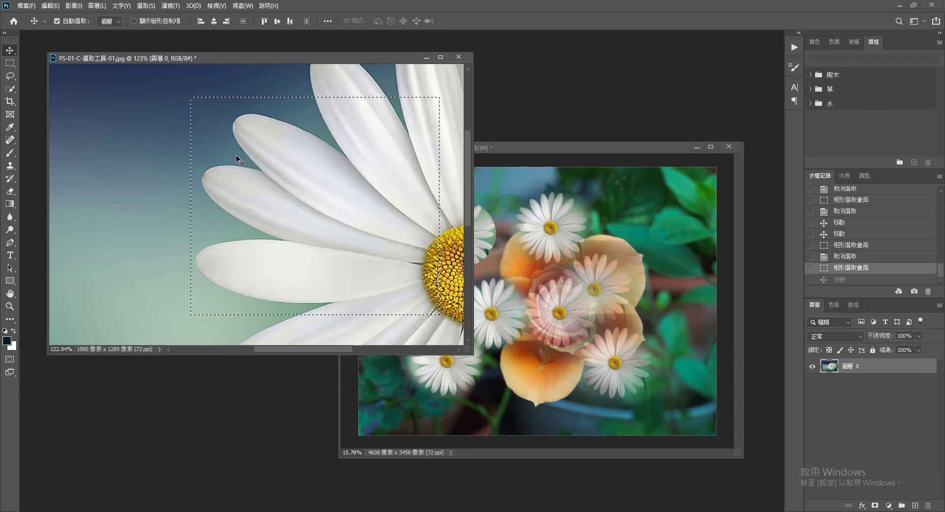
key(Left)
key(Left)
key(Left)
key(Left)
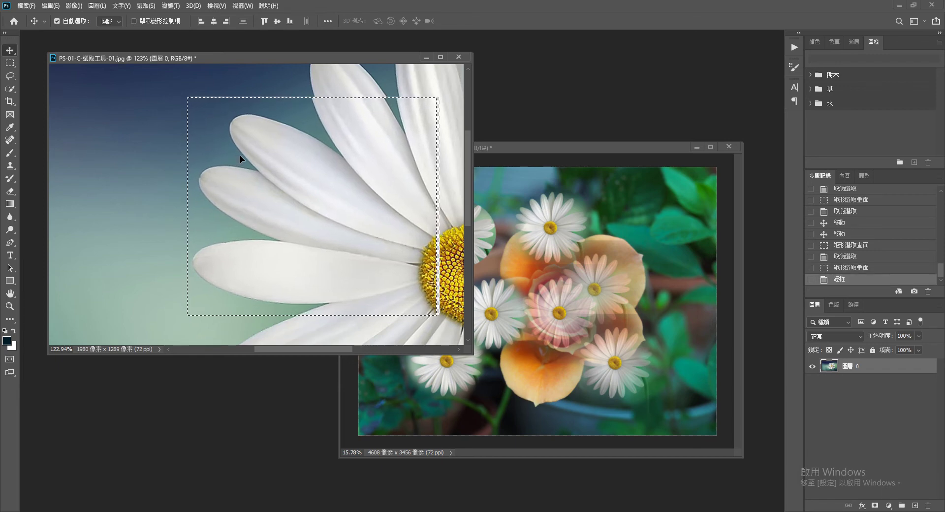
key(Down)
key(Down)
key(Down)
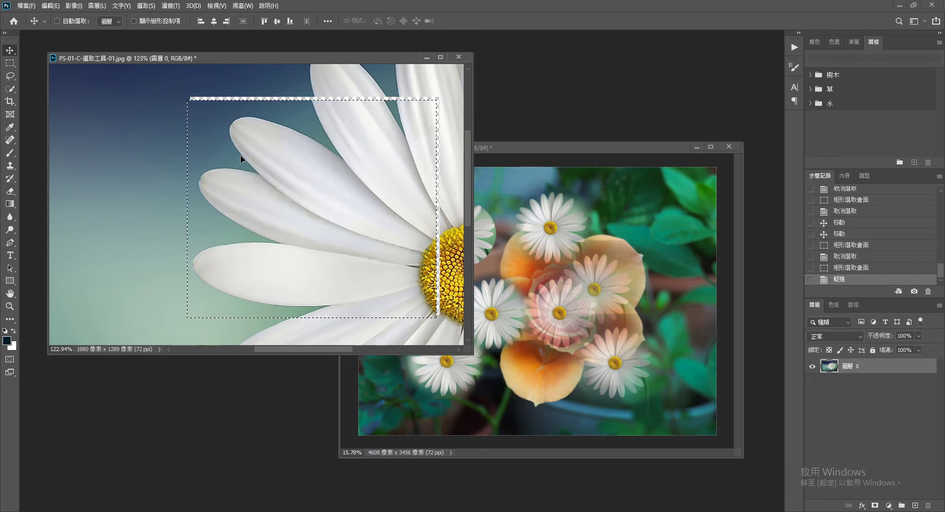
key(ctrl+z)
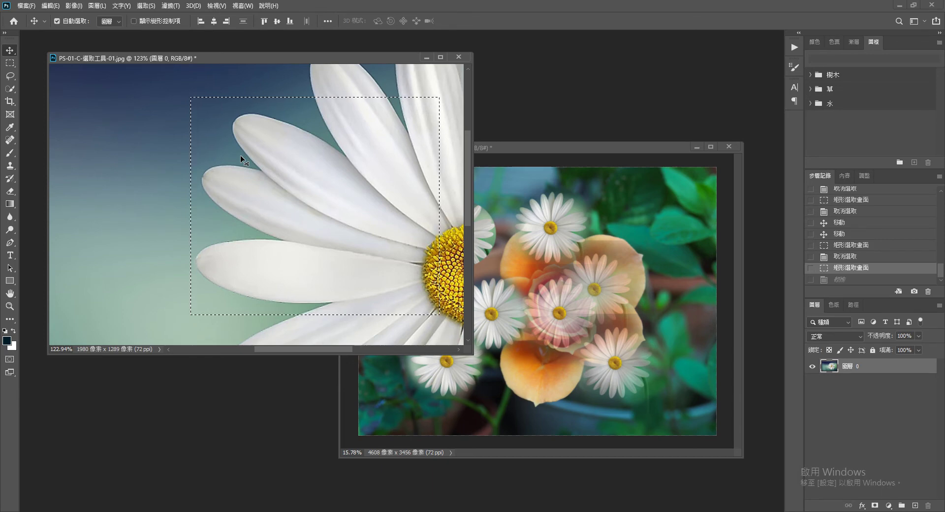
Step: Shift-nudge the selected petals twice left and twice down, then undo the last nudge
key(shift+Left)
key(shift+Left)
key(shift+Left)
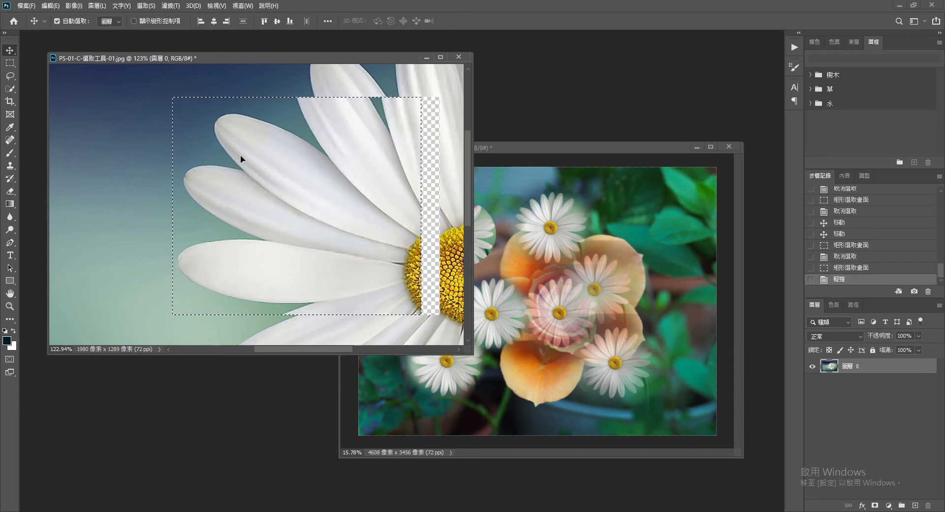
key(shift+Left)
key(shift+Down)
key(shift+Down)
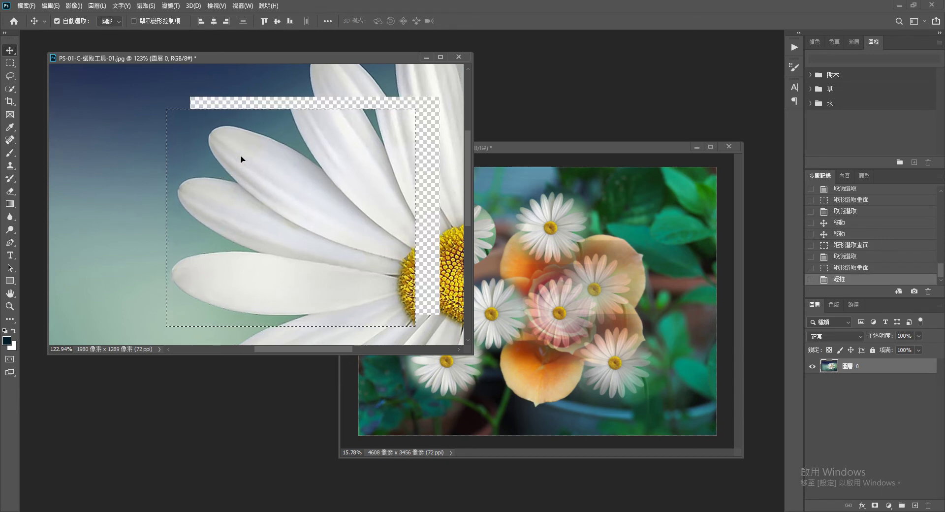
key(shift+Down)
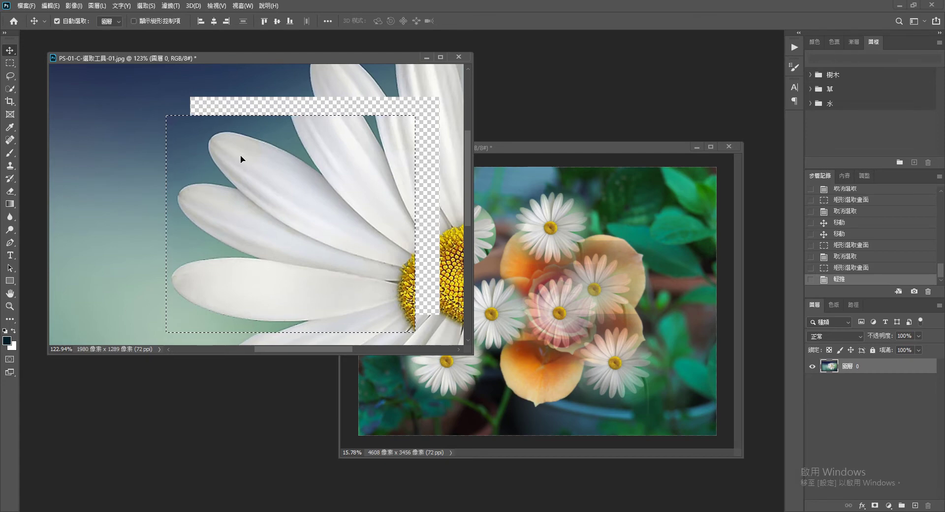
key(ctrl+z)
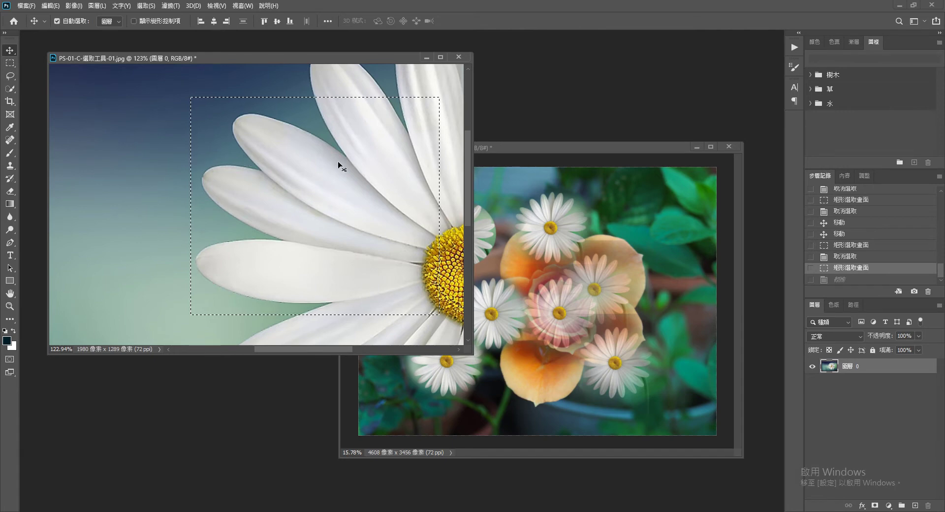
Step: Clear the selection and fit the whole daisy photo on screen
key(m)
click(143, 148)
key(ctrl+0)
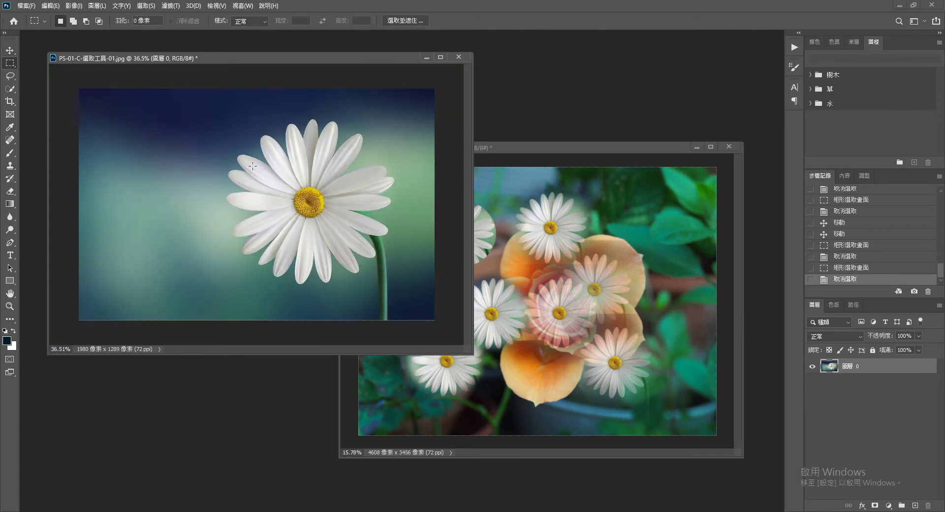
Step: Select a box over the daisy's left petals and centre, test dragging it left-down, then undo
drag(219, 144, 303, 237)
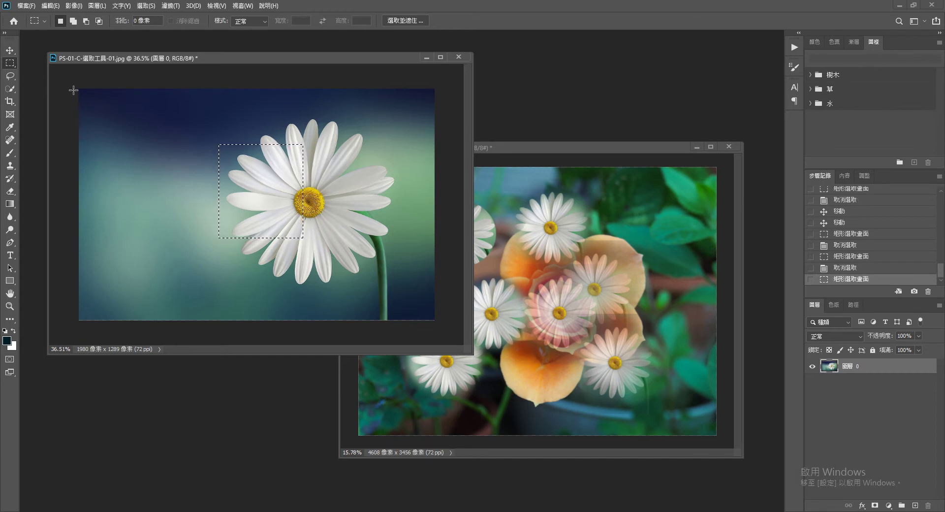
click(10, 50)
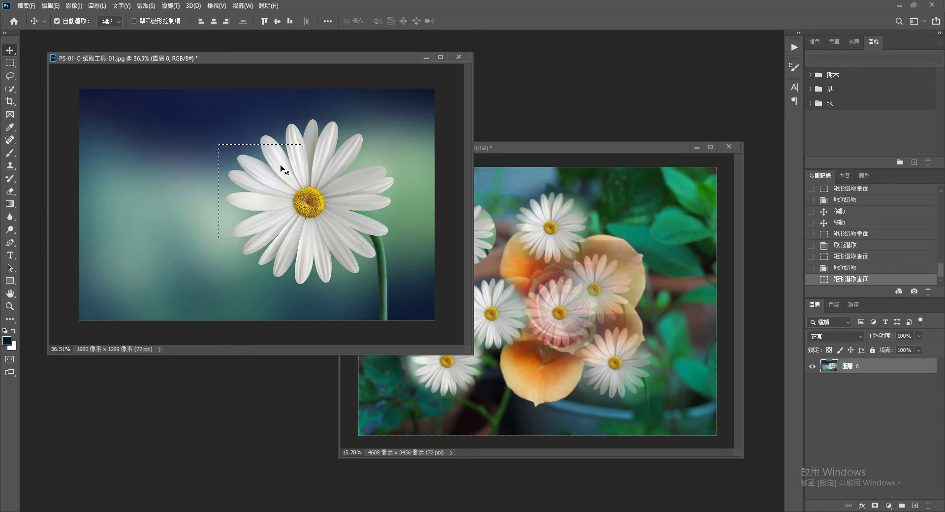
drag(281, 169, 202, 193)
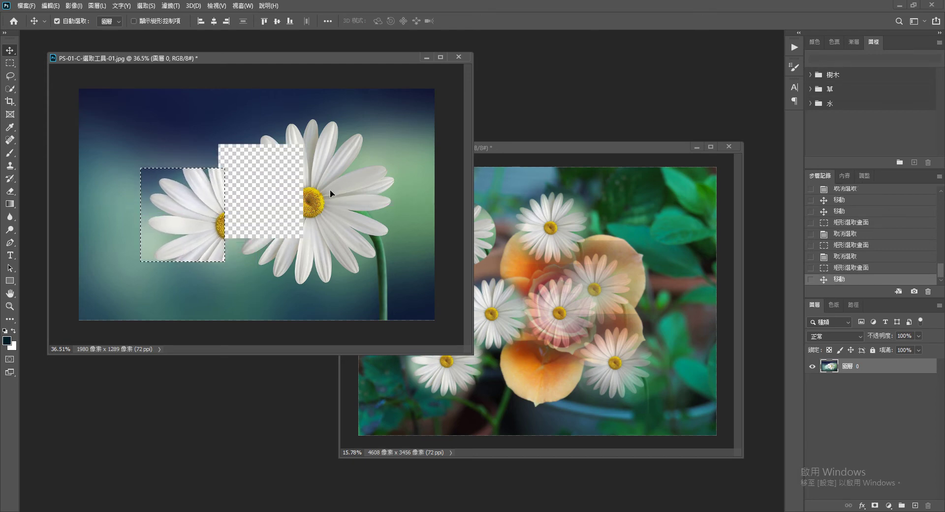
key(ctrl+z)
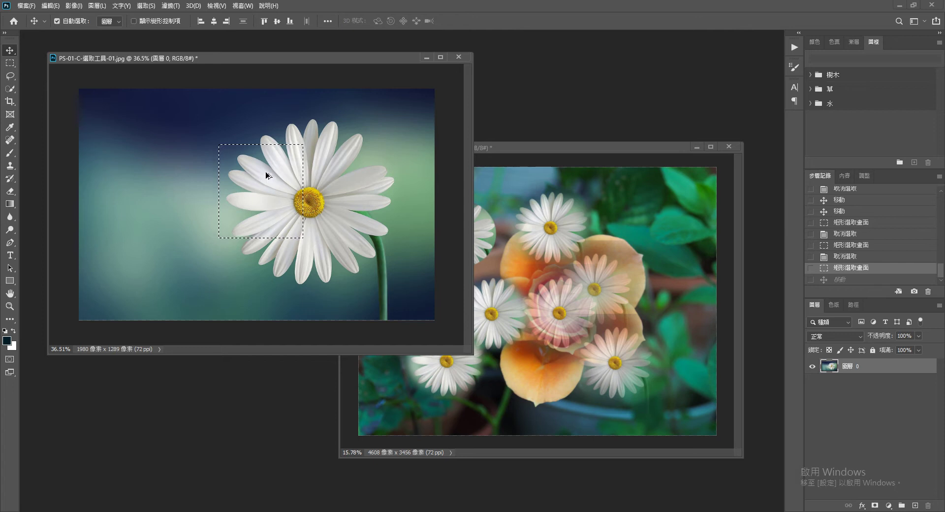
Step: Alt-drag a copy of the petal piece left of the daisy and fine-tune its position
drag(266, 175, 177, 188)
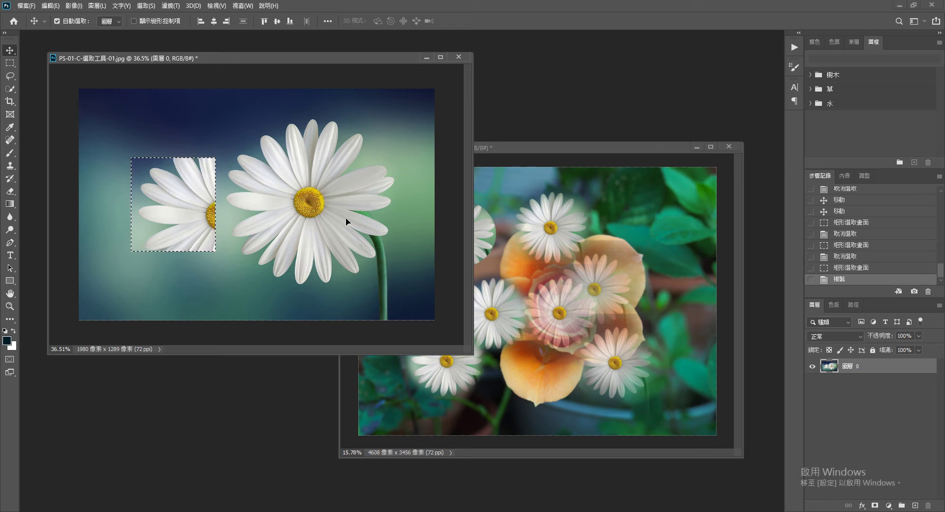
mouse_move(176, 189)
mouse_down()
mouse_move(189, 183)
mouse_move(174, 174)
mouse_up()
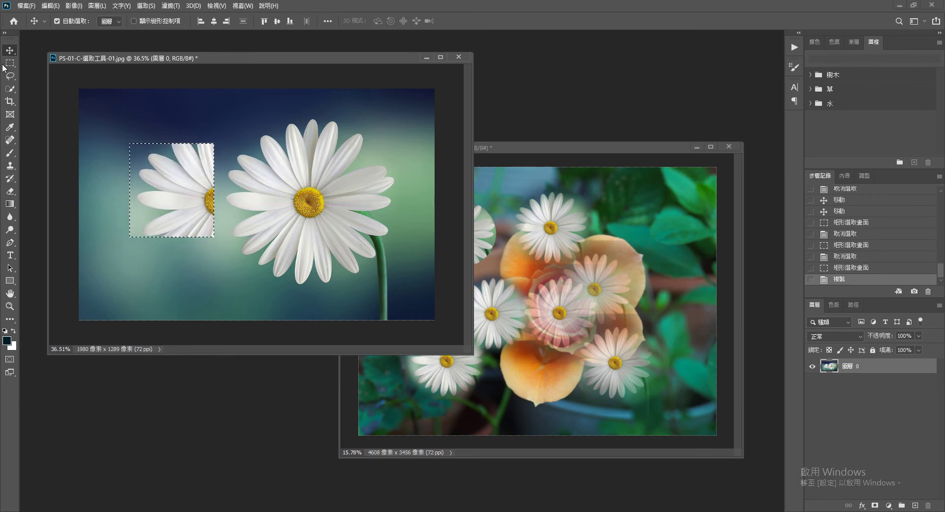
Step: Deselect the copied piece, then drag the whole photo layer with the Move tool
click(10, 63)
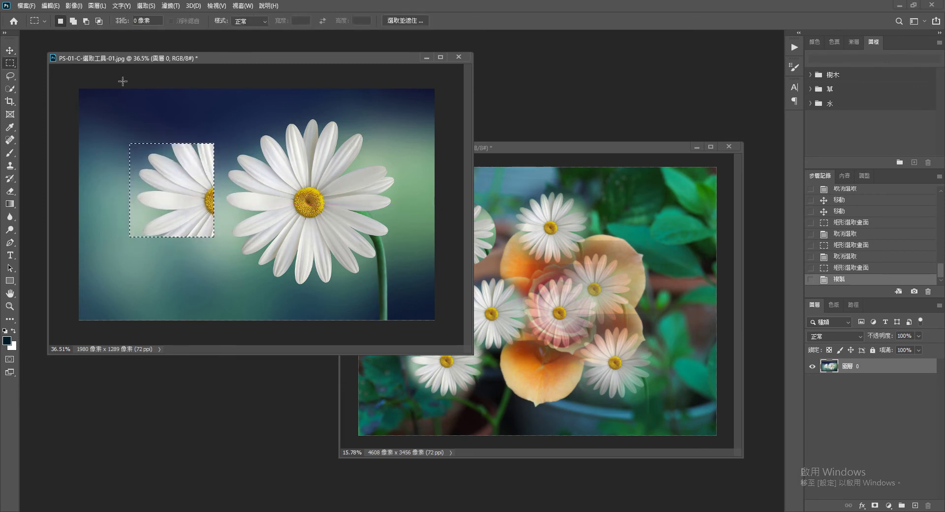
click(188, 122)
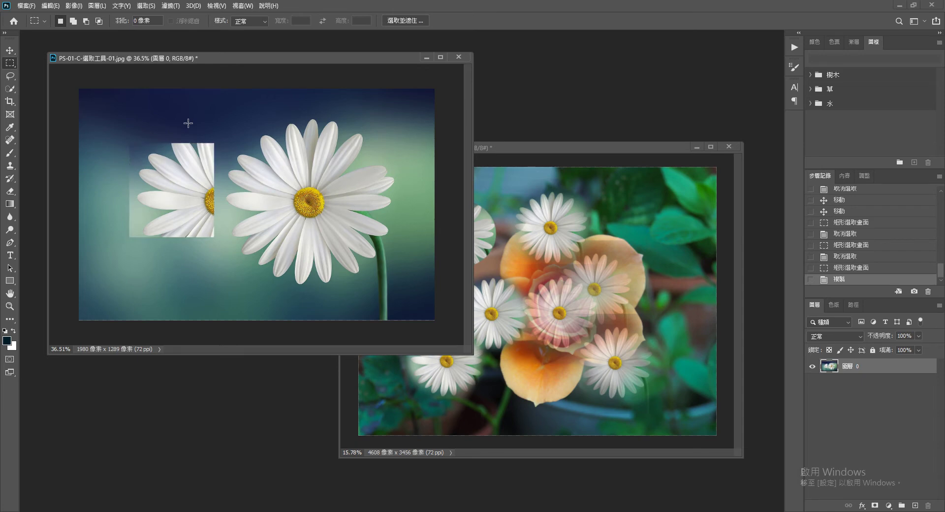
click(11, 50)
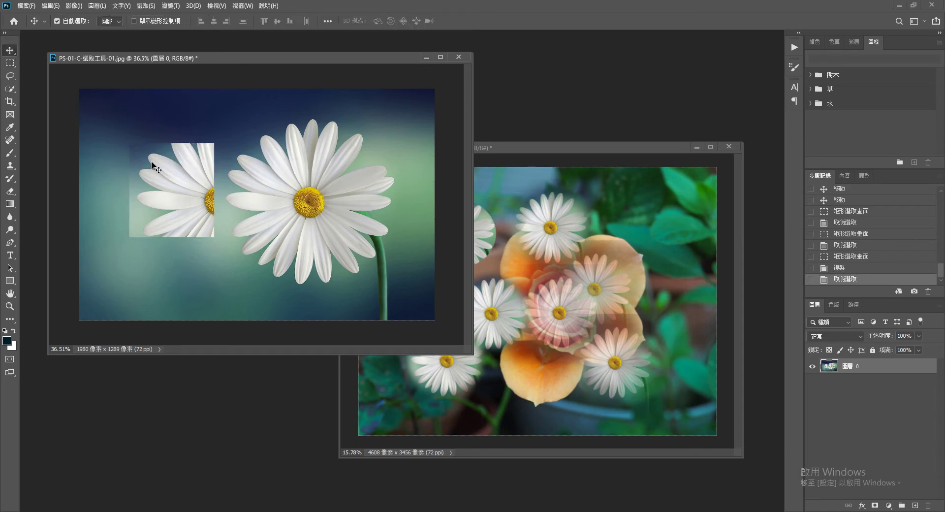
mouse_move(186, 175)
mouse_down()
mouse_move(181, 197)
mouse_move(236, 200)
mouse_up()
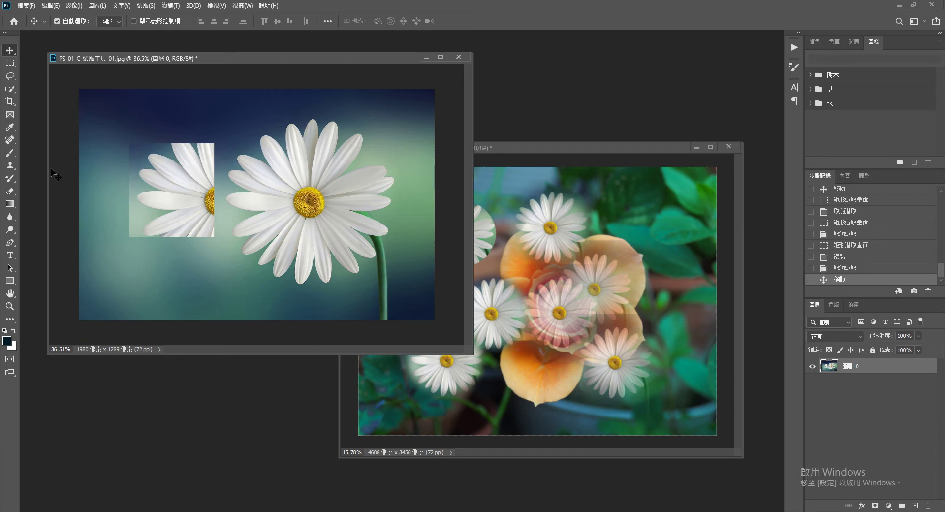
Step: Copy a square around the yellow centre below-left of the flower, then bring the daisy document forward
click(15, 62)
drag(252, 146, 326, 236)
key(v)
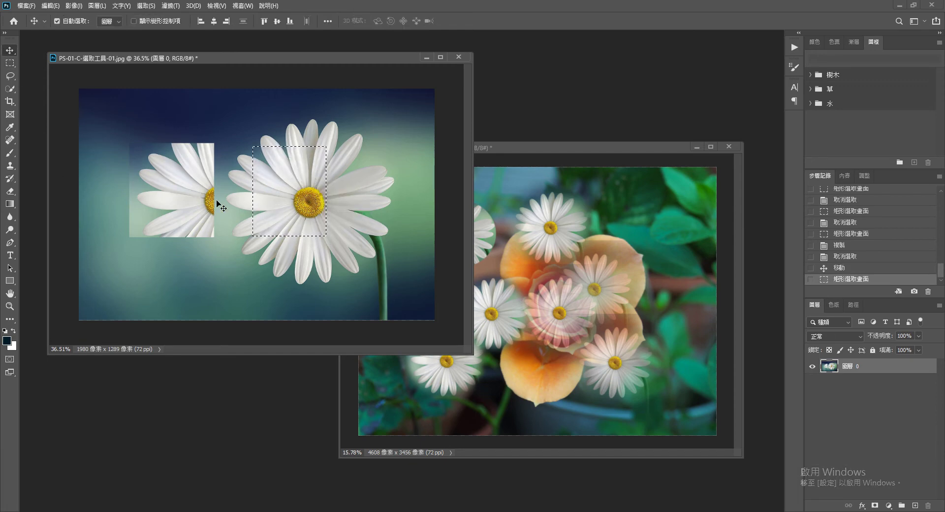
drag(273, 184, 228, 226)
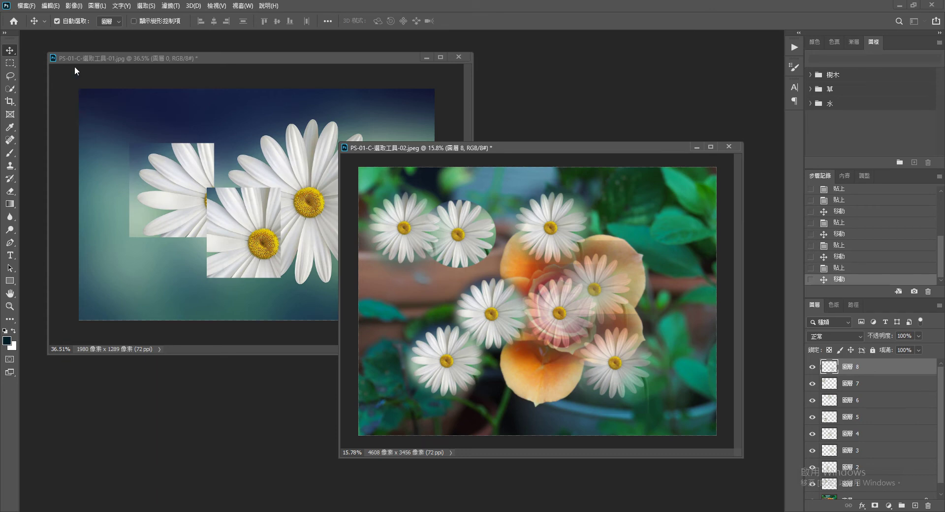
click(117, 57)
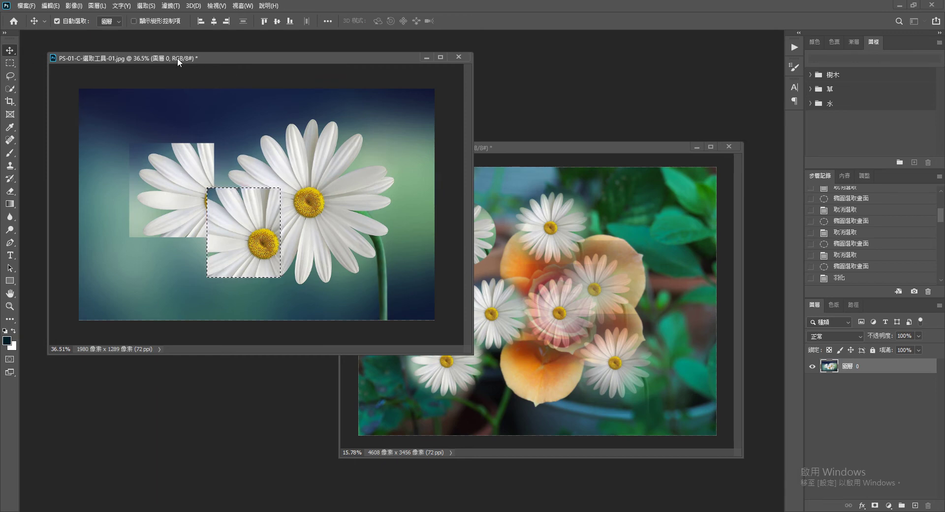
drag(177, 58, 169, 54)
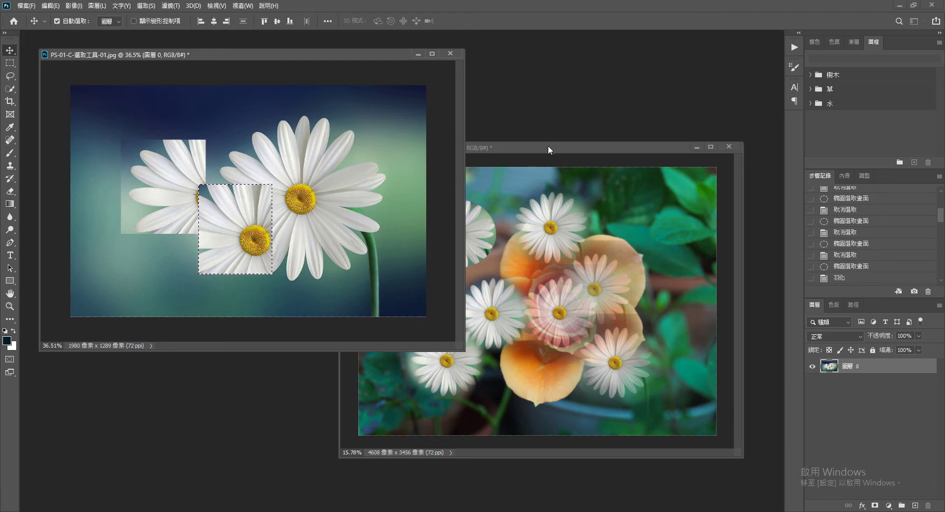
Step: Dismiss the Creative Cloud notice, inspect daisy layers in the 02 collage, and bring the 01 photo forward
drag(547, 146, 466, 87)
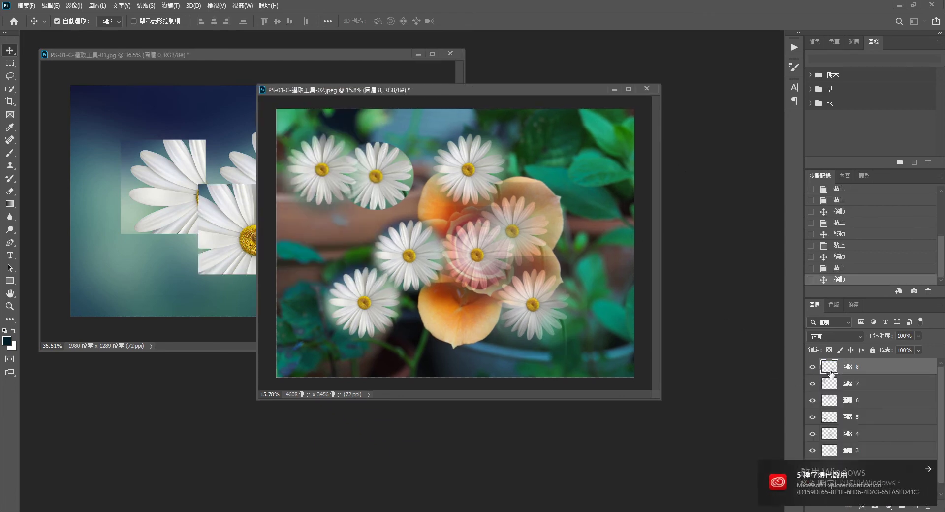
click(398, 173)
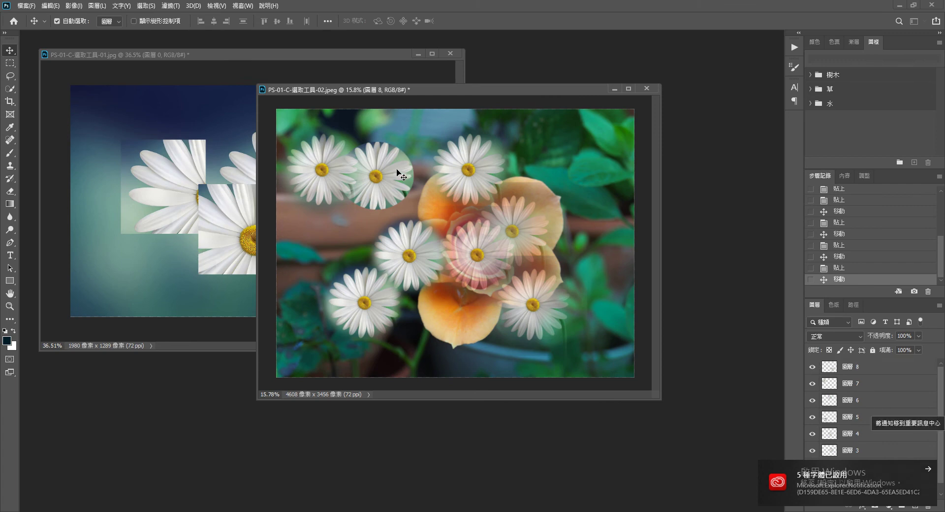
click(929, 470)
click(485, 169)
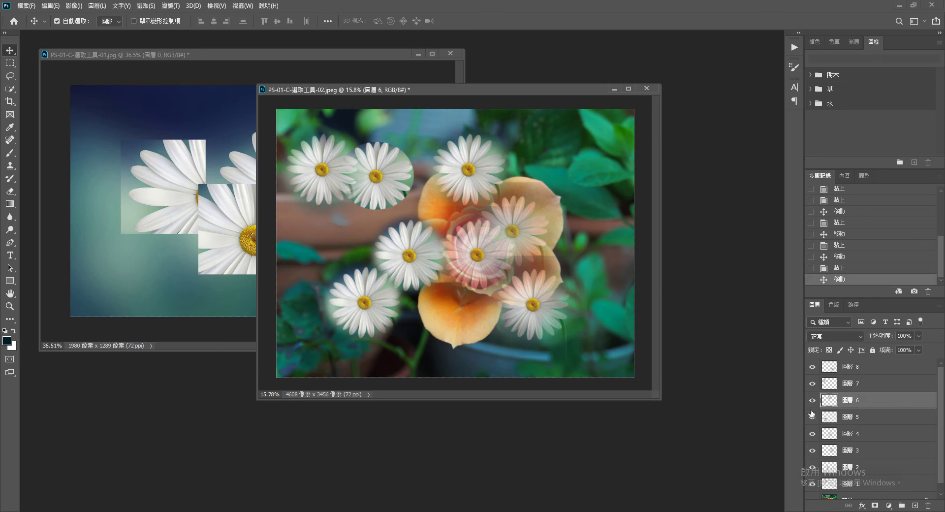
click(410, 261)
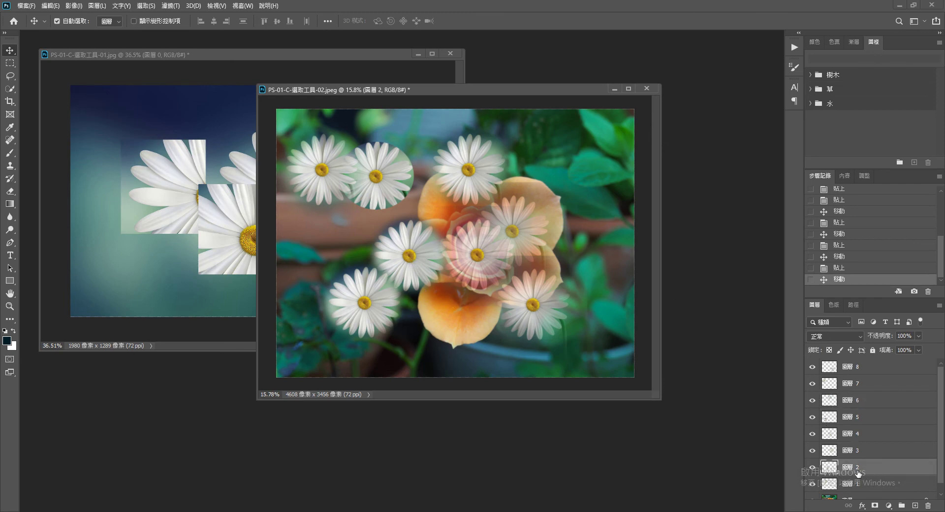
drag(410, 91, 499, 141)
click(294, 55)
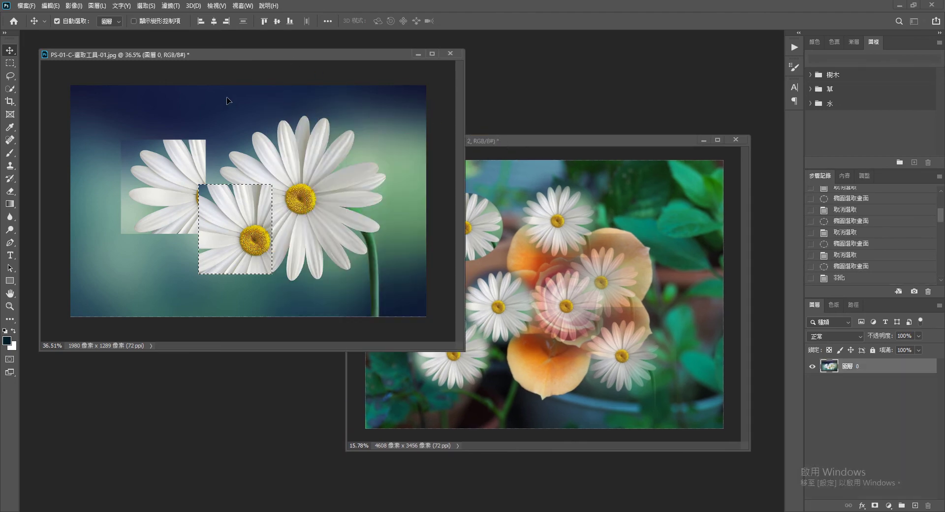
Step: Draw a rectangular marquee over the top daisy petals, then clear it
key(m)
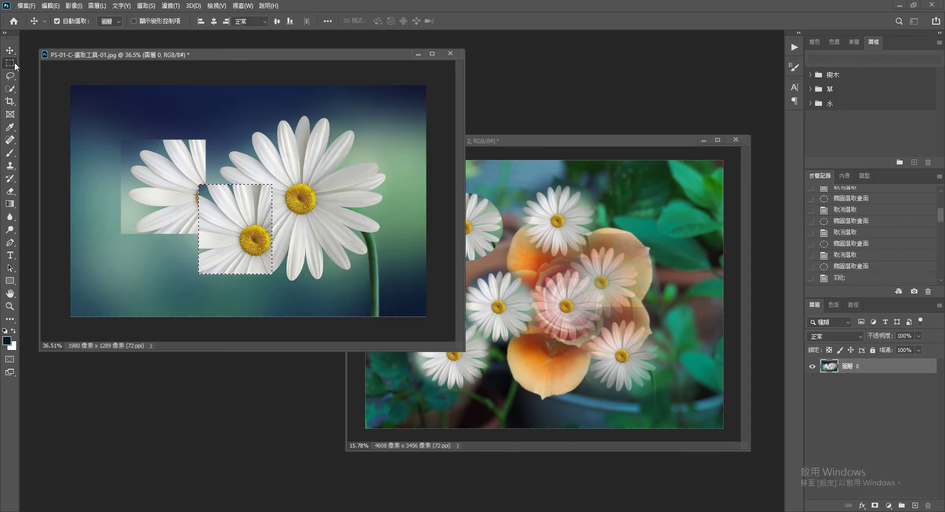
click(243, 129)
drag(269, 129, 326, 169)
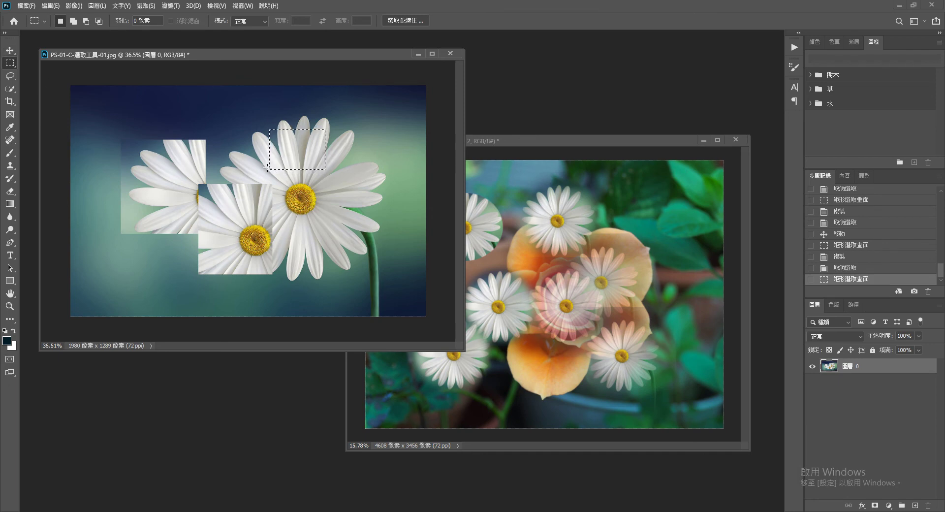
click(265, 169)
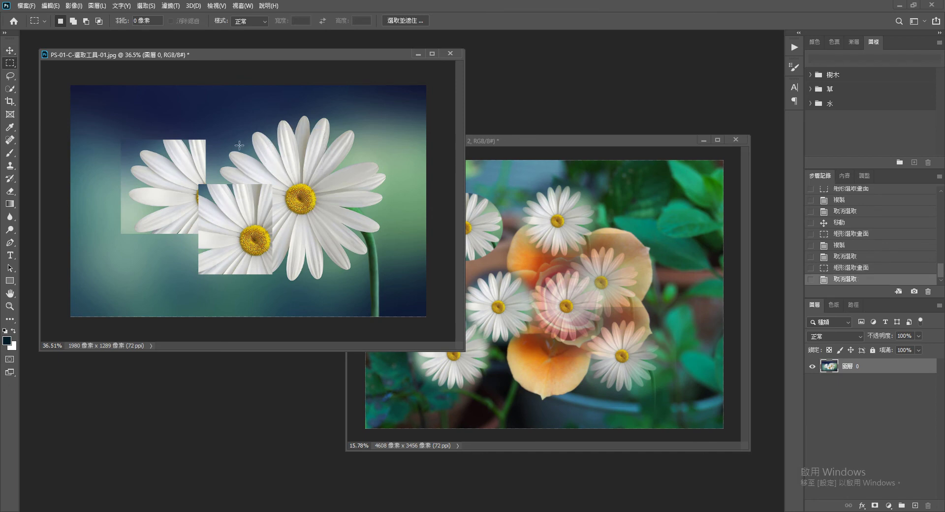
Step: Redraw a square selection on the upper petals and shift only its outline up-left onto the background
scroll(242, 167, up, 3)
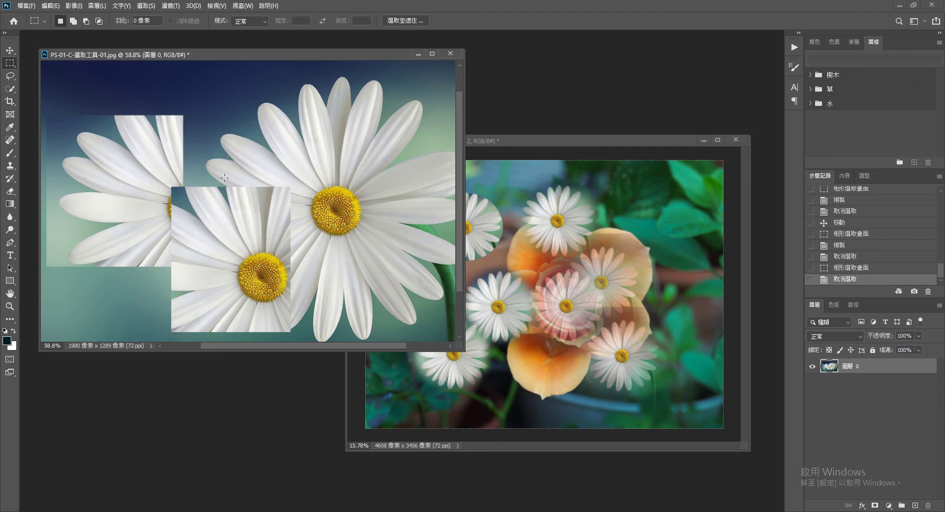
scroll(295, 208, down, 3)
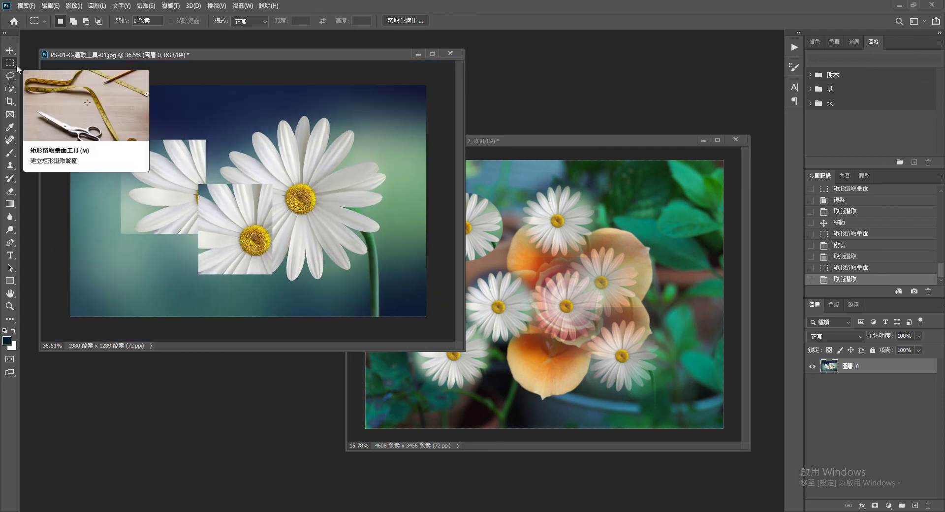
drag(273, 141, 323, 195)
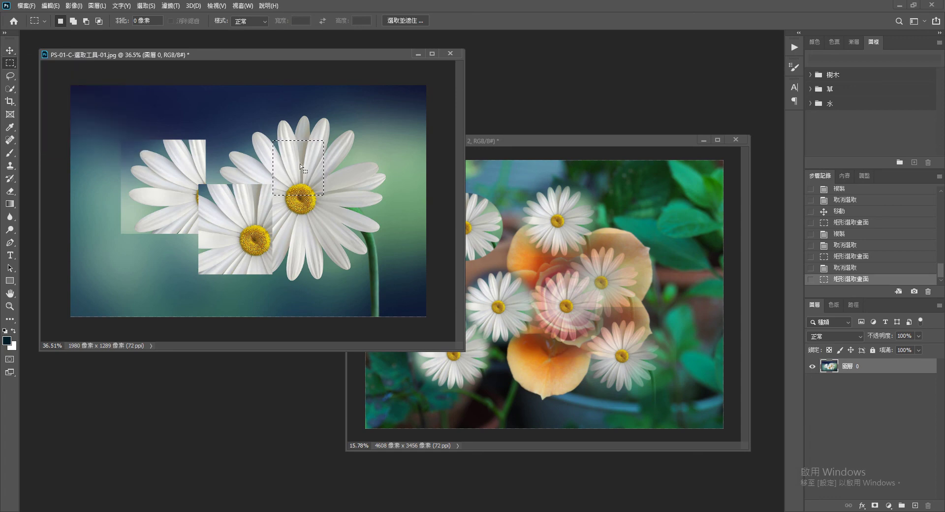
mouse_move(300, 164)
mouse_down()
mouse_move(288, 156)
mouse_move(289, 192)
mouse_move(263, 146)
mouse_move(208, 129)
mouse_up()
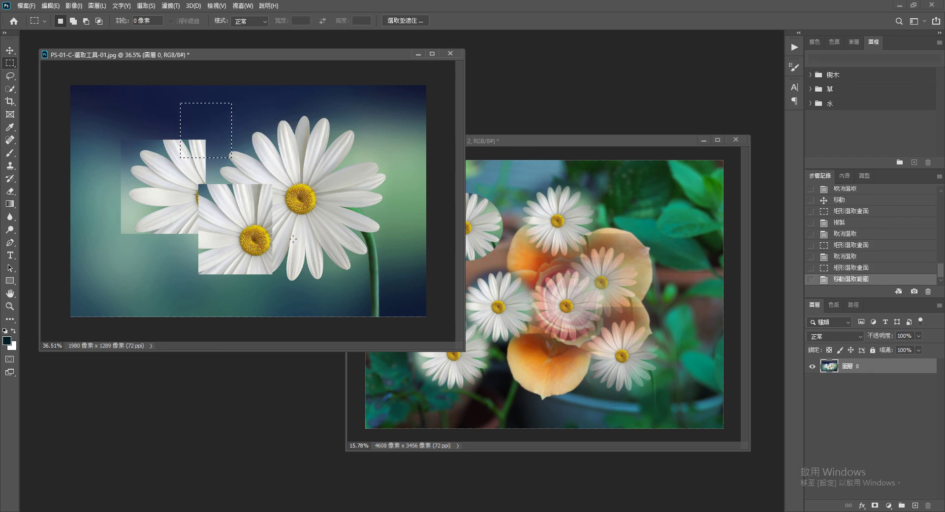
click(12, 52)
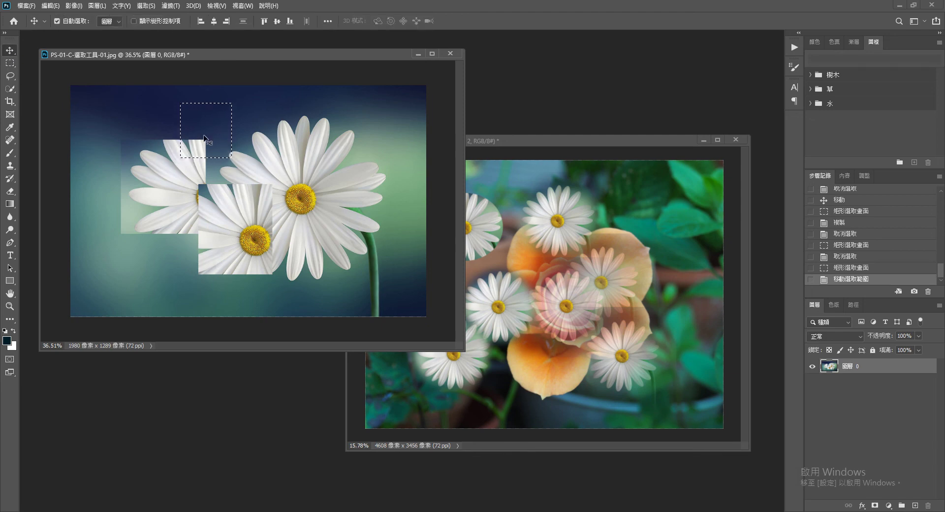
drag(204, 138, 272, 170)
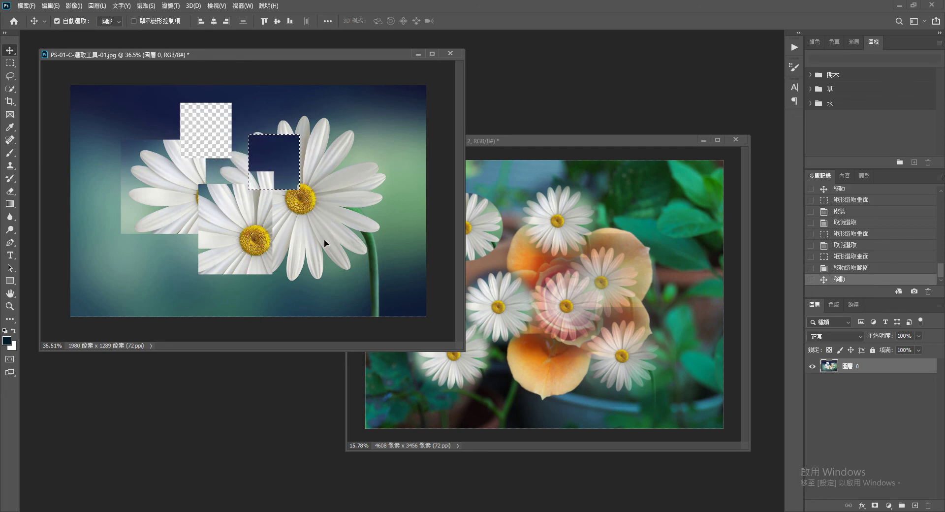
key(ctrl)
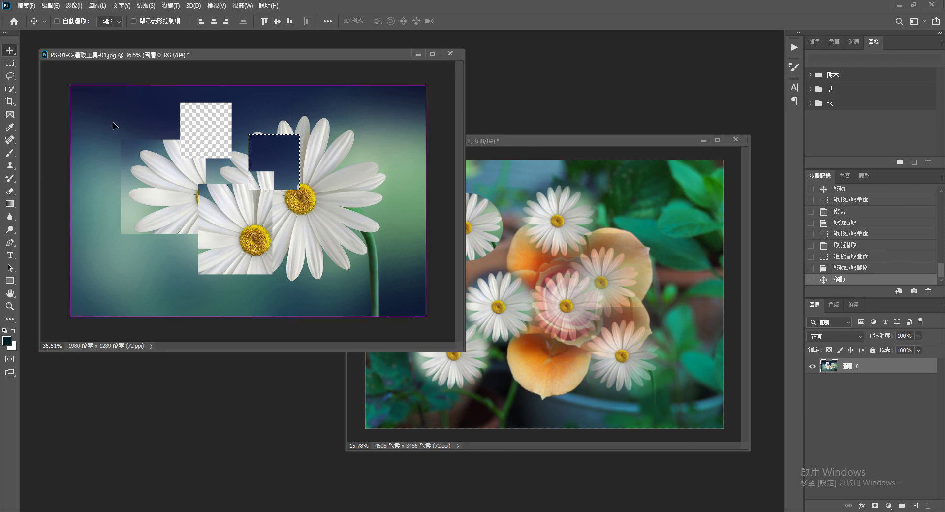
key(ctrl+z)
Step: Select a large block of the upper petals and nudge the selection outline with arrow keys
key(m)
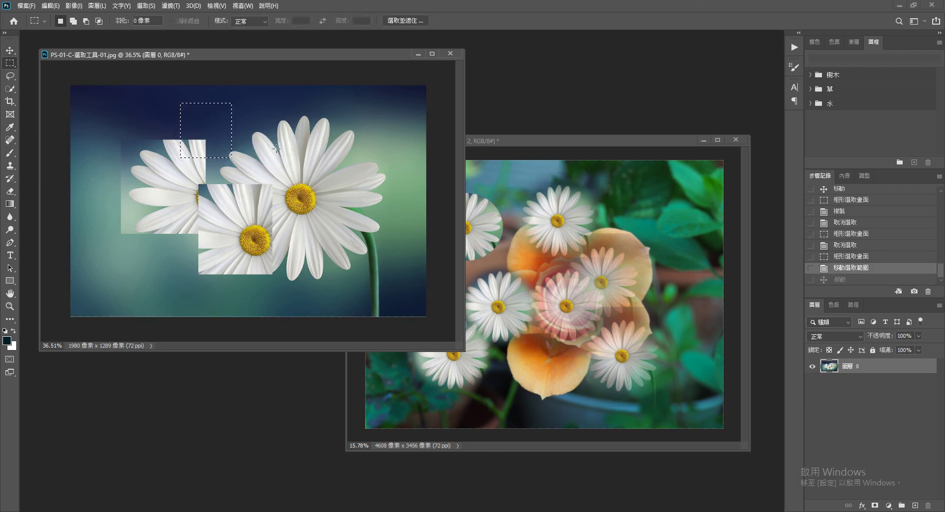
drag(248, 117, 312, 186)
scroll(263, 142, up, 5)
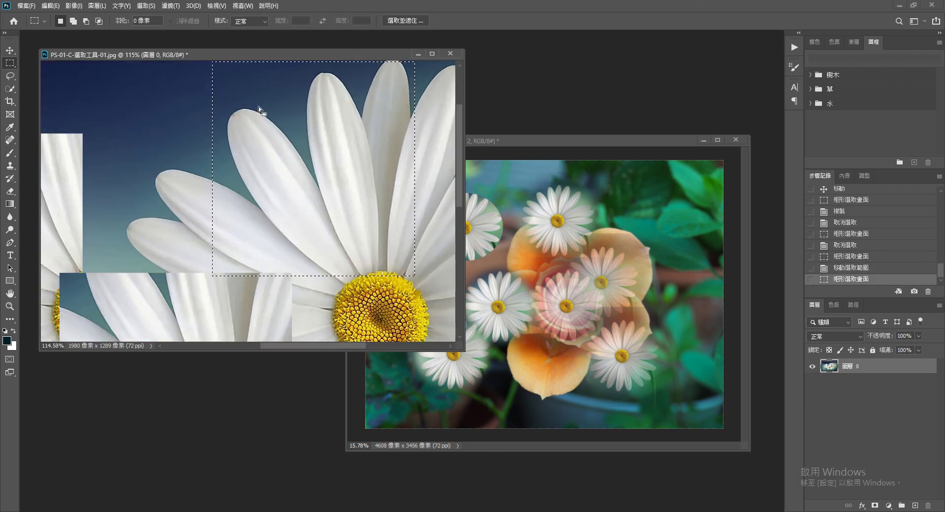
key(Left)
key(Left)
key(Left)
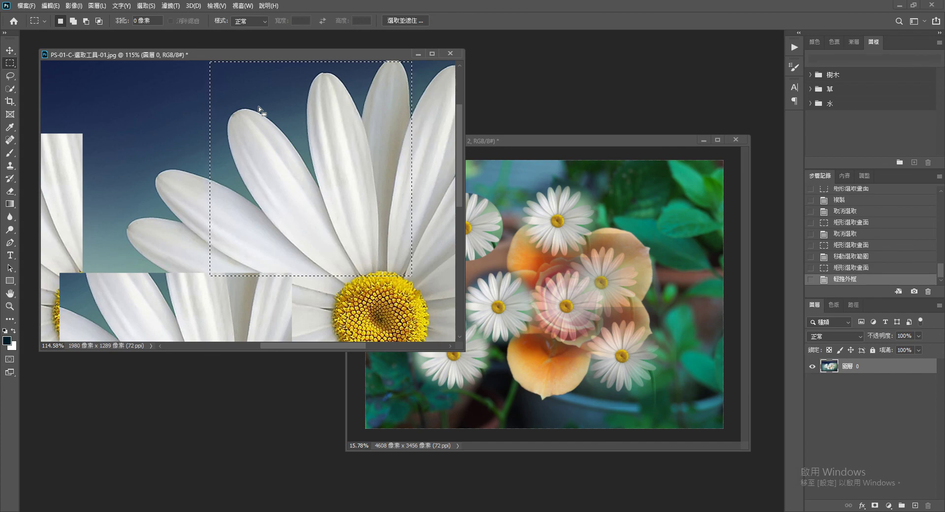
key(Down)
key(Down)
key(Down)
key(Down)
key(Down)
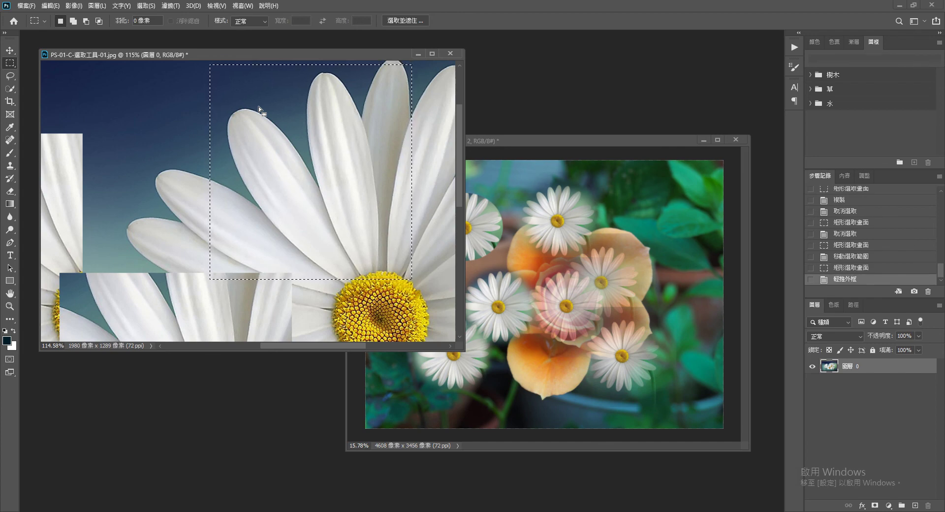
key(Left)
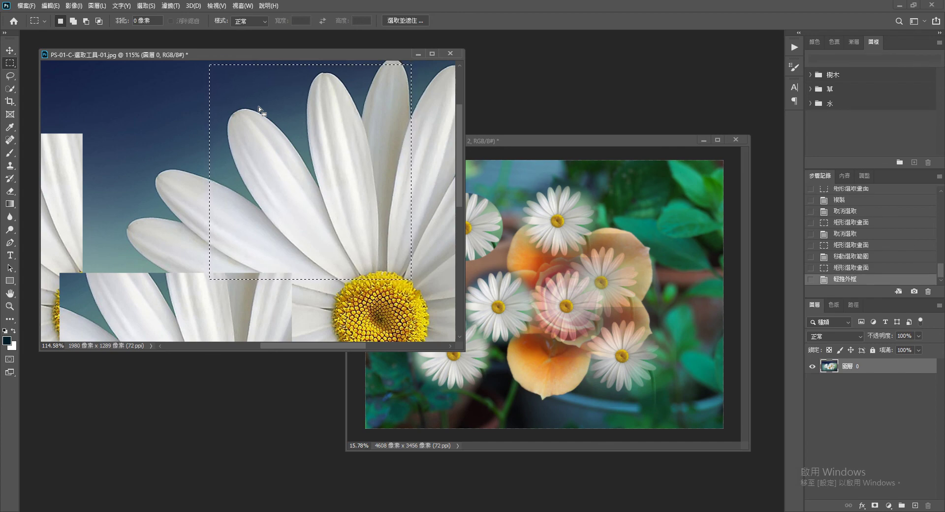
key(Right)
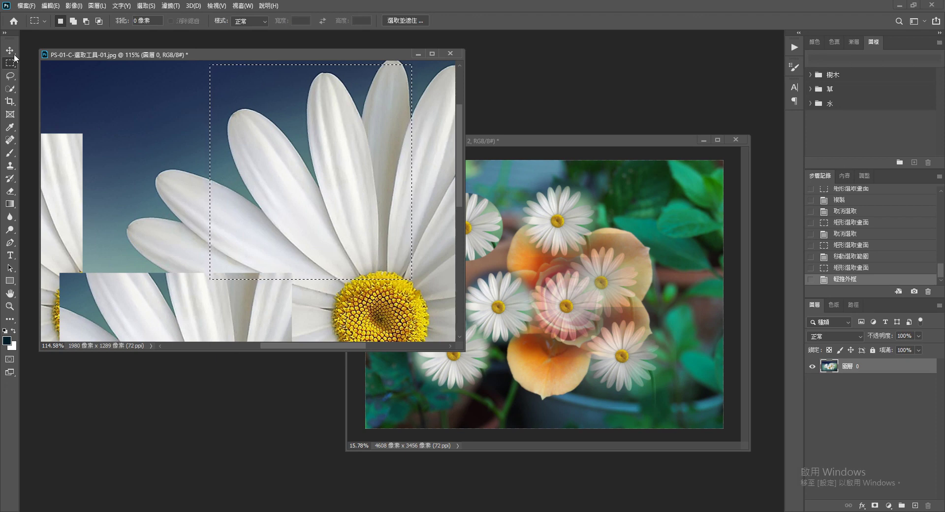
Step: Nudge the selected petals left and down, undo that nudge, and clear the selection
click(10, 50)
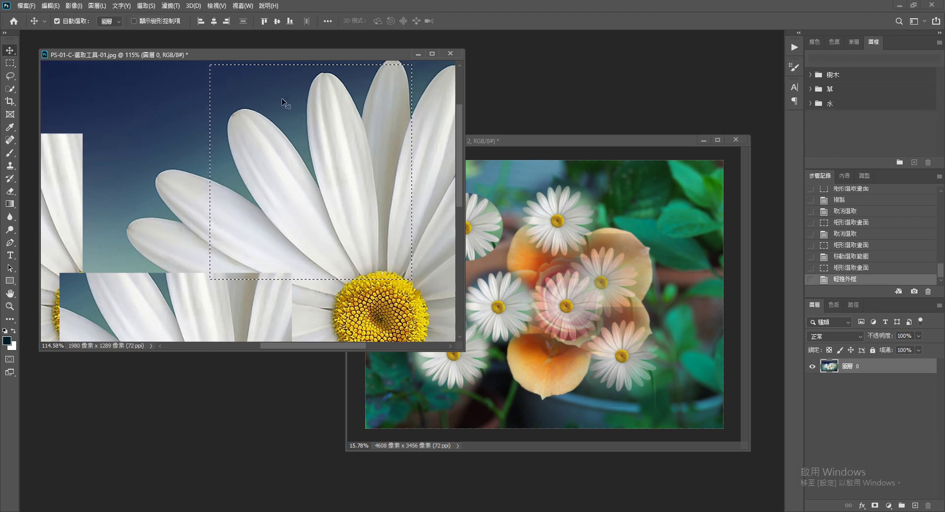
key(Left)
key(Left)
key(Left)
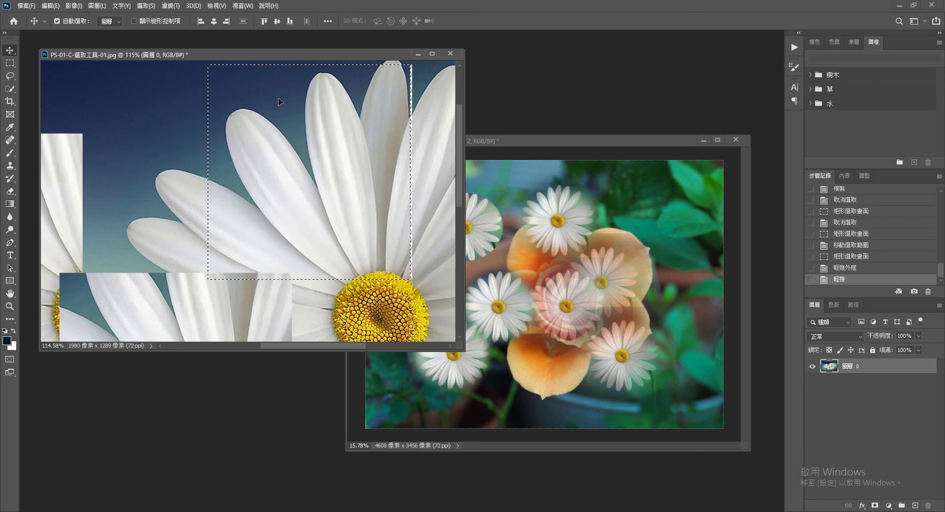
key(Down)
key(Down)
key(Down)
key(Down)
key(Down)
key(Down)
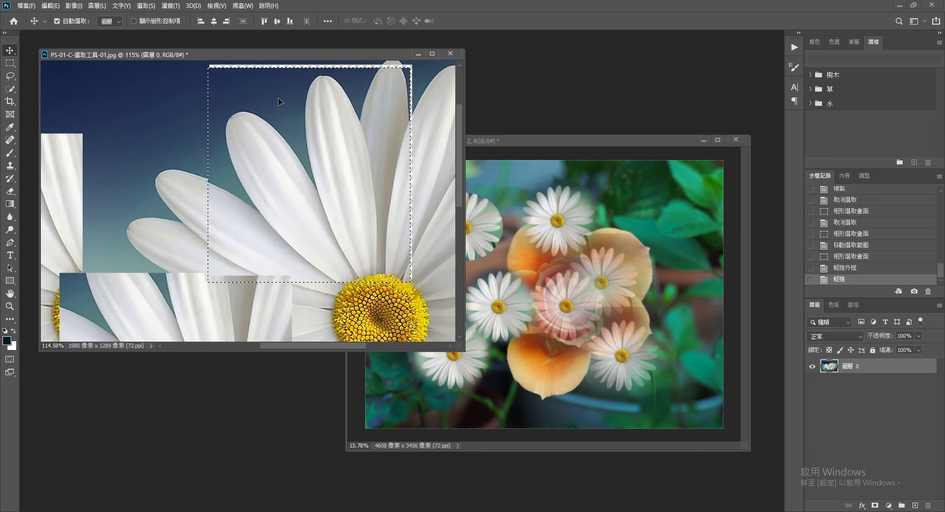
key(ctrl+z)
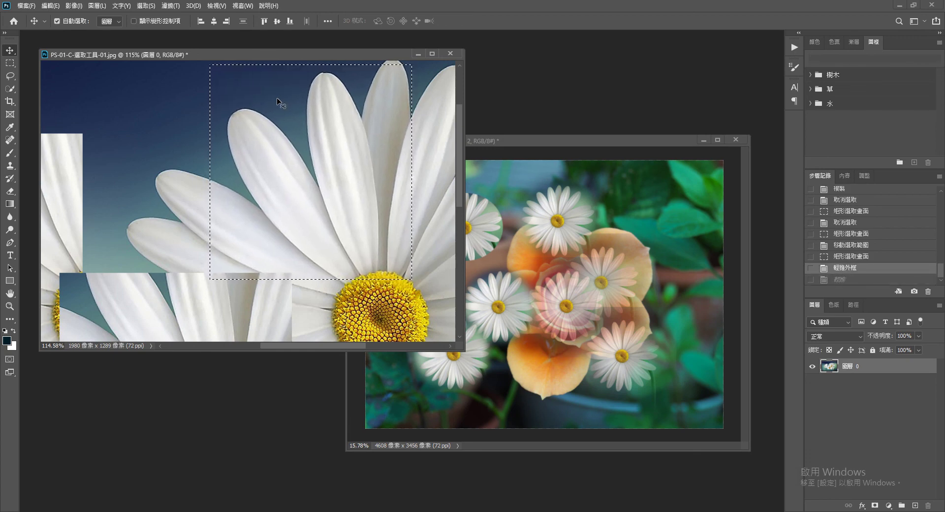
click(10, 62)
key(ctrl+d)
key(ctrl+0)
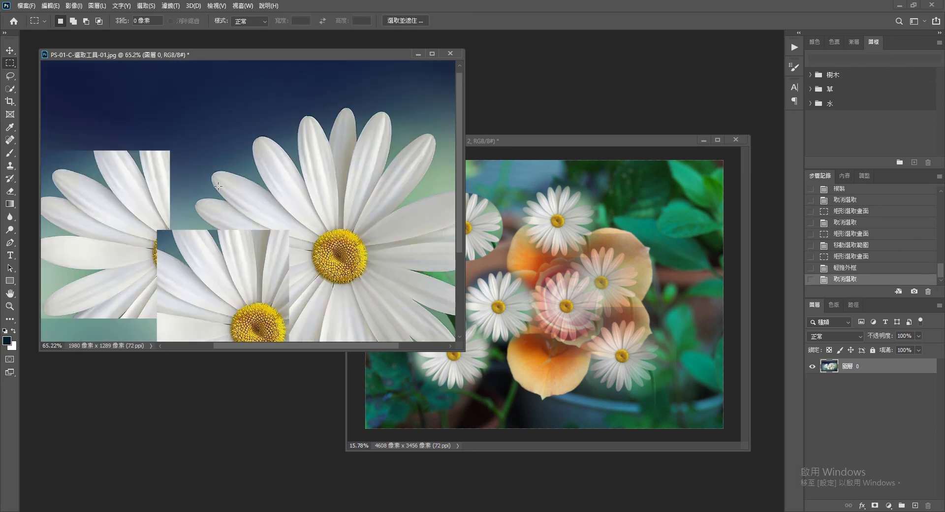